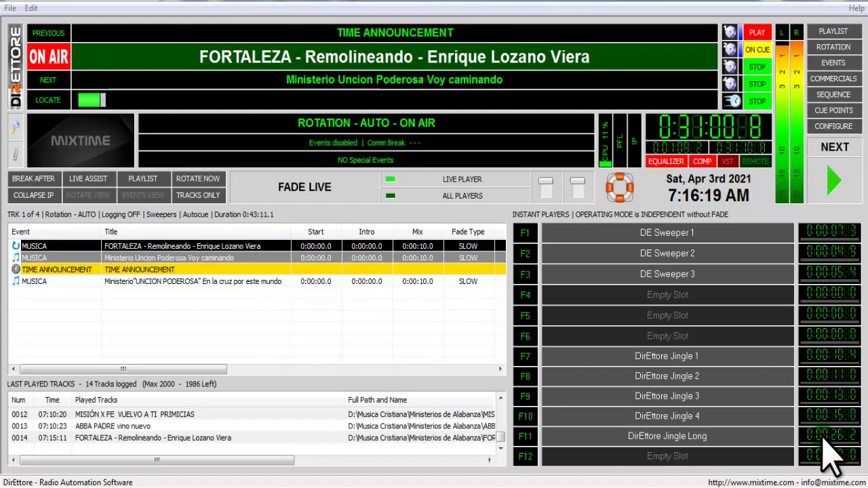
- In SonicPanel, reload the home page and copy the radio IP server.streamingradios.net from the account information
click(776, 451)
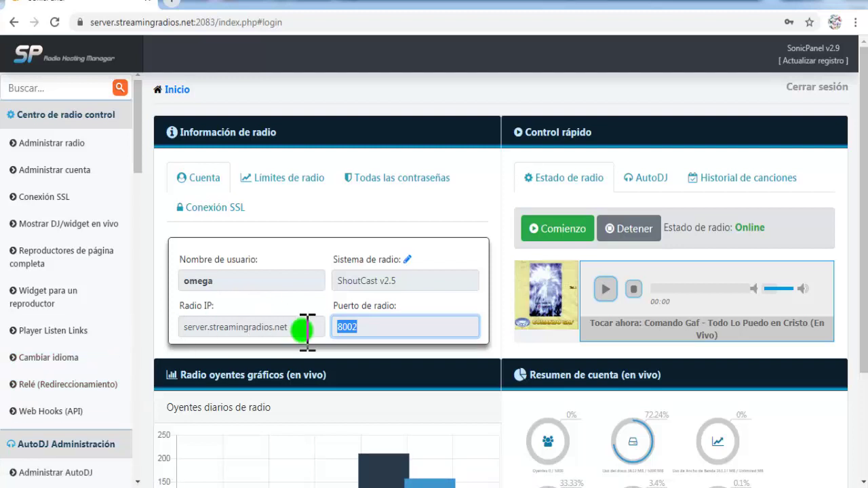
drag(303, 330, 175, 327)
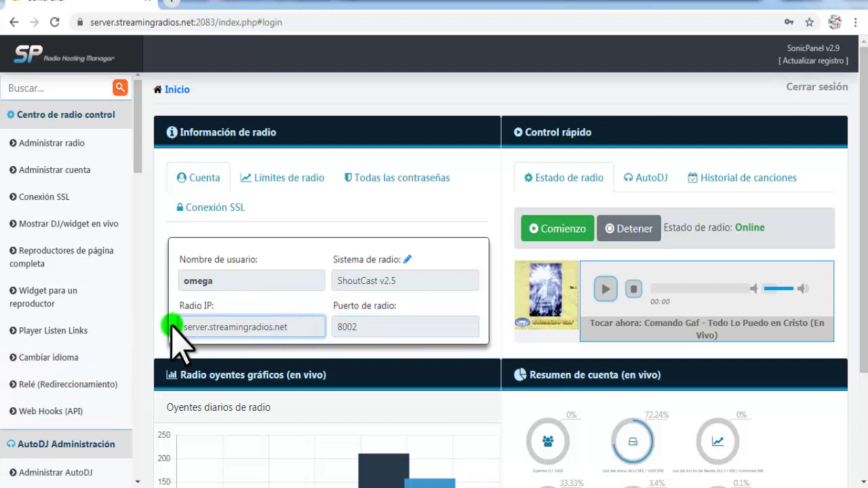
click(171, 90)
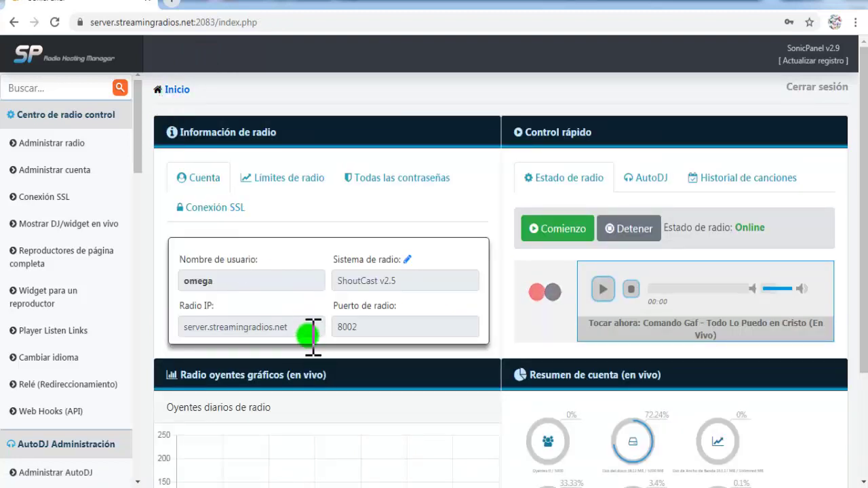
drag(305, 329, 179, 328)
click(397, 328)
drag(300, 328, 178, 328)
key(ctrl+c)
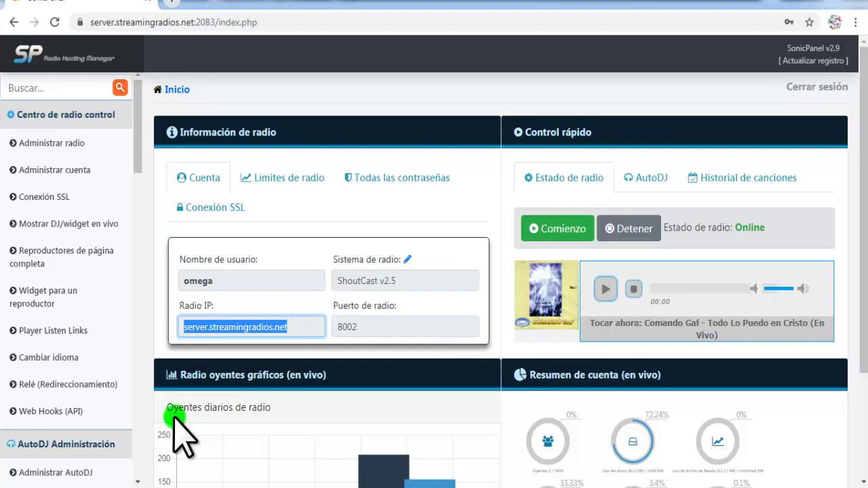
key(alt+Tab)
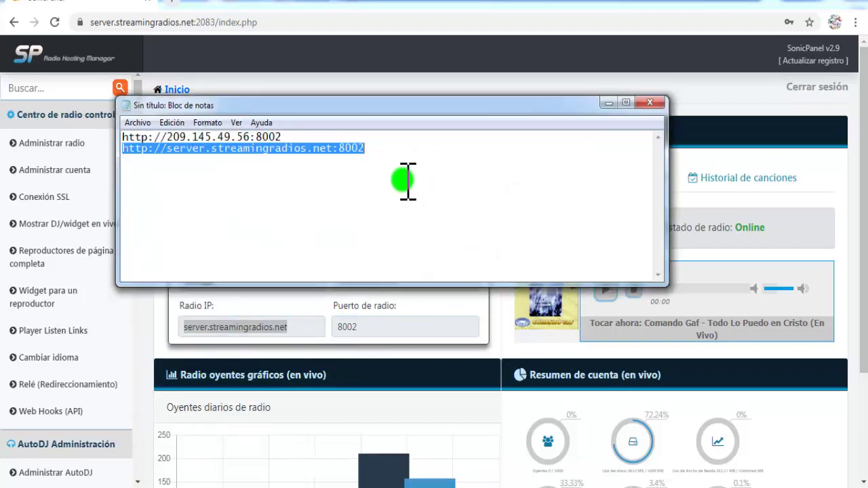
key(Delete)
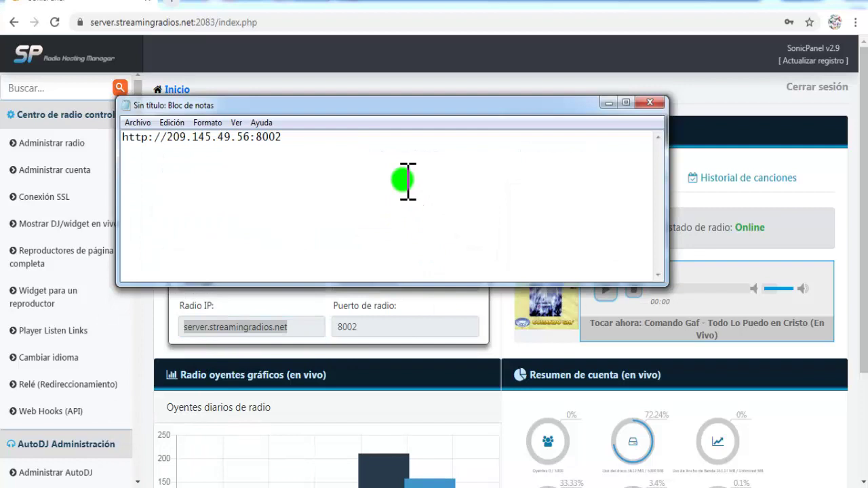
text(http://)
key(ctrl+v)
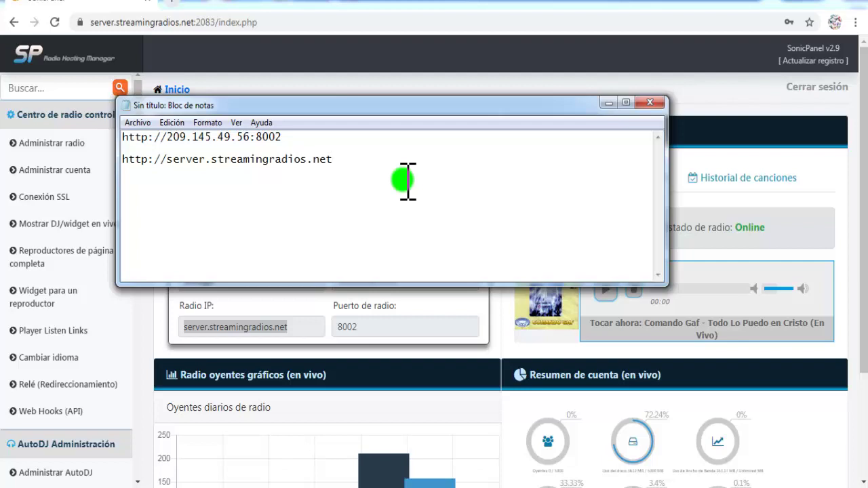
text(:)
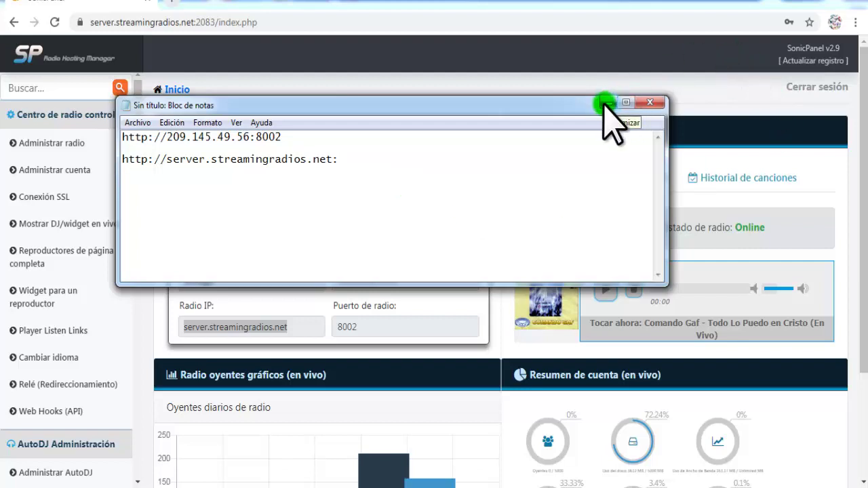
- Append the radio port 8002 from SonicPanel to the server address in Notepad and copy the complete URL
drag(166, 159, 330, 160)
click(344, 160)
drag(364, 327, 318, 327)
key(ctrl+c)
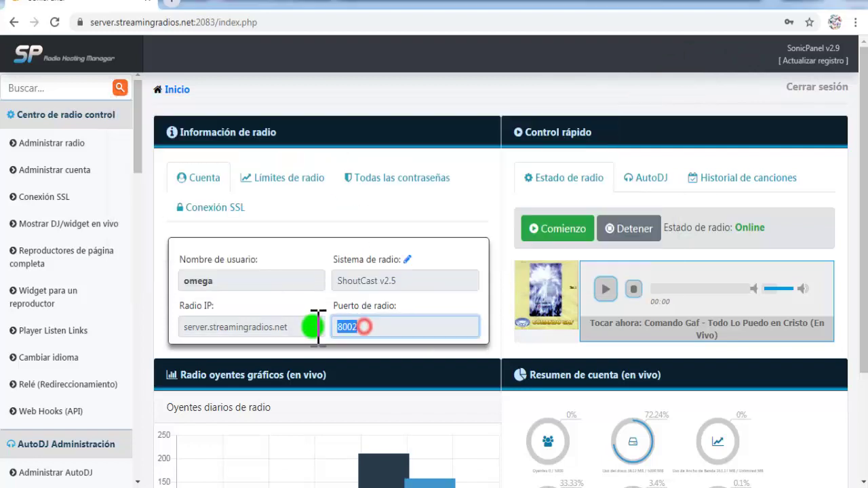
click(156, 487)
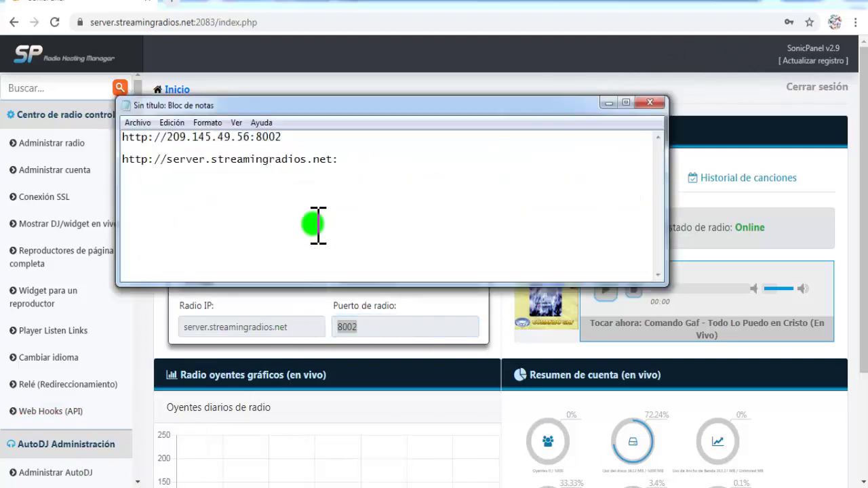
key(ctrl+v)
drag(380, 164, 120, 166)
right_click(159, 162)
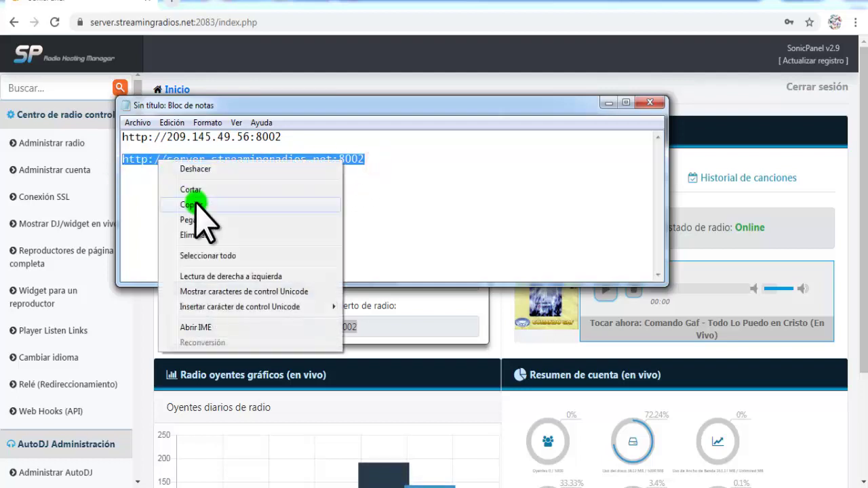
click(191, 204)
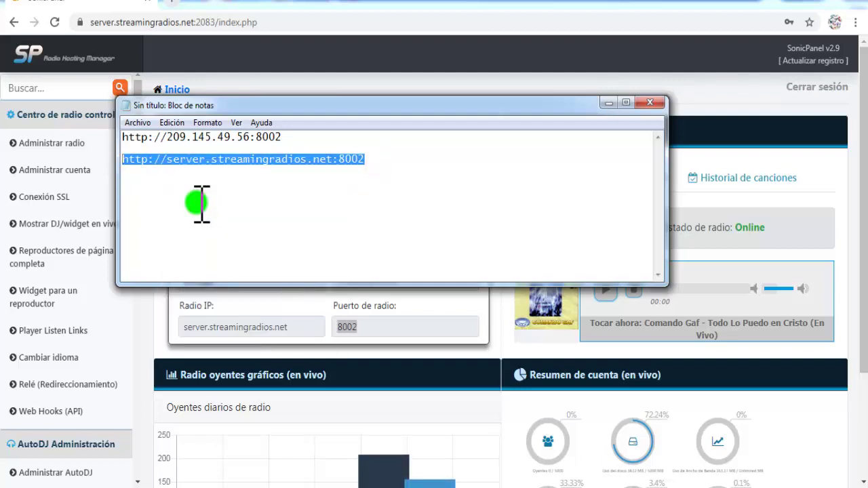
- Compare the IP-based stream address with the domain-based one in Notepad by highlighting their host parts
click(196, 204)
click(291, 135)
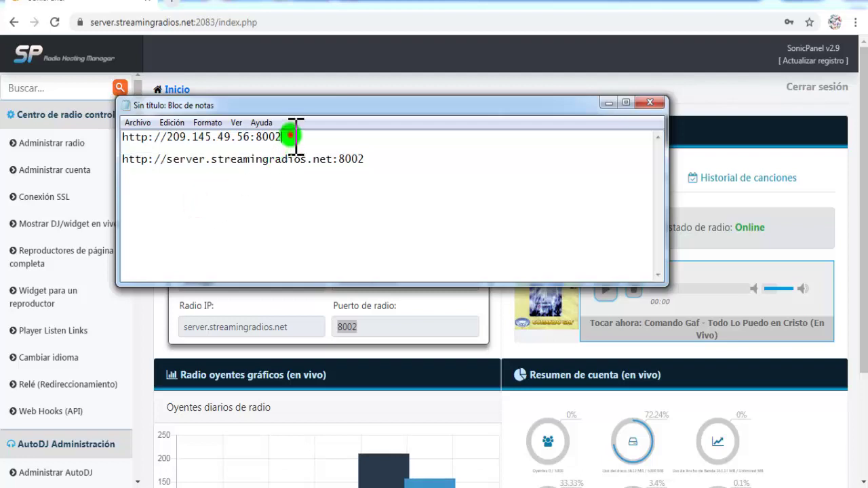
drag(291, 137, 111, 137)
click(188, 149)
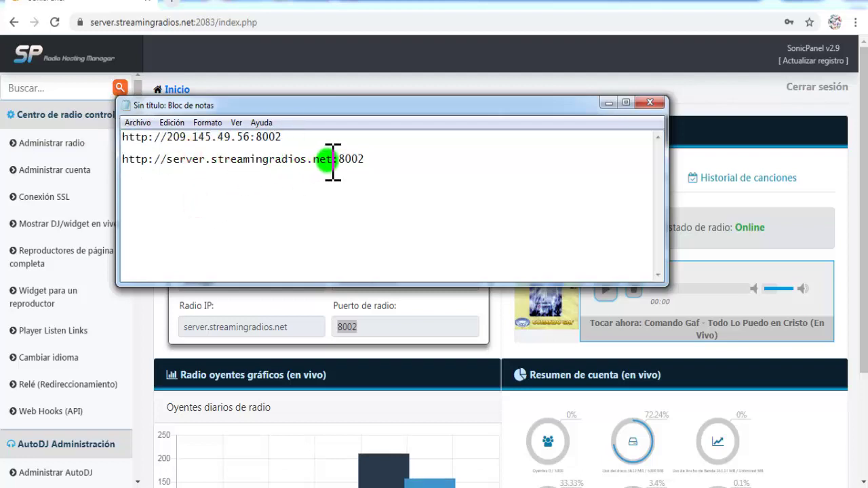
drag(333, 161, 173, 161)
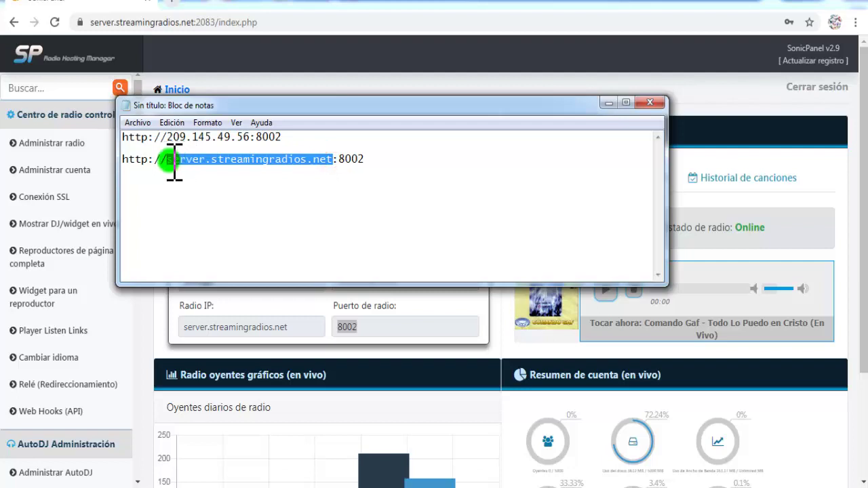
drag(251, 137, 173, 138)
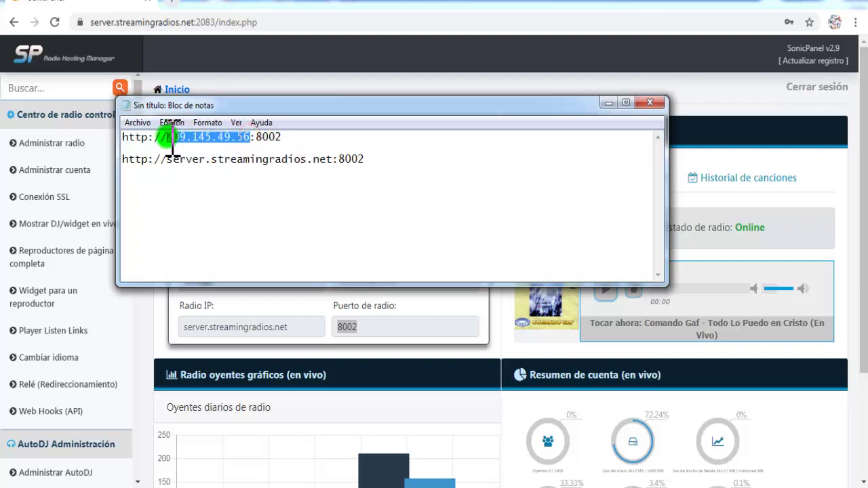
click(228, 194)
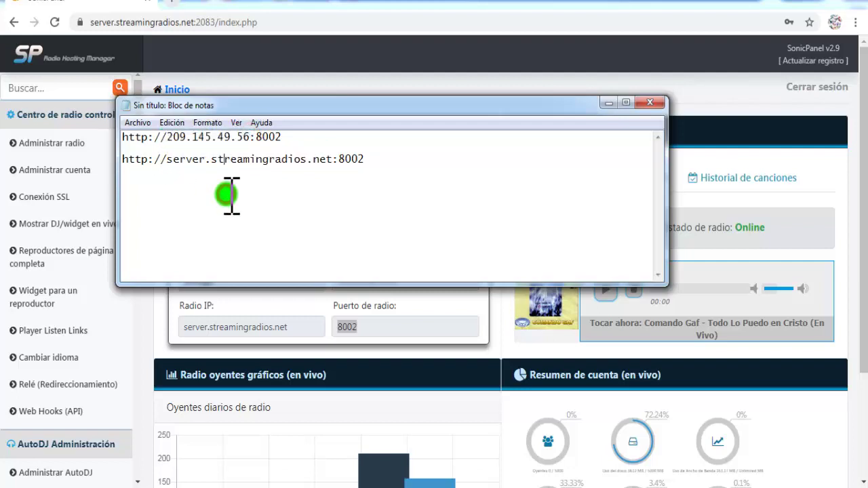
drag(374, 165, 85, 160)
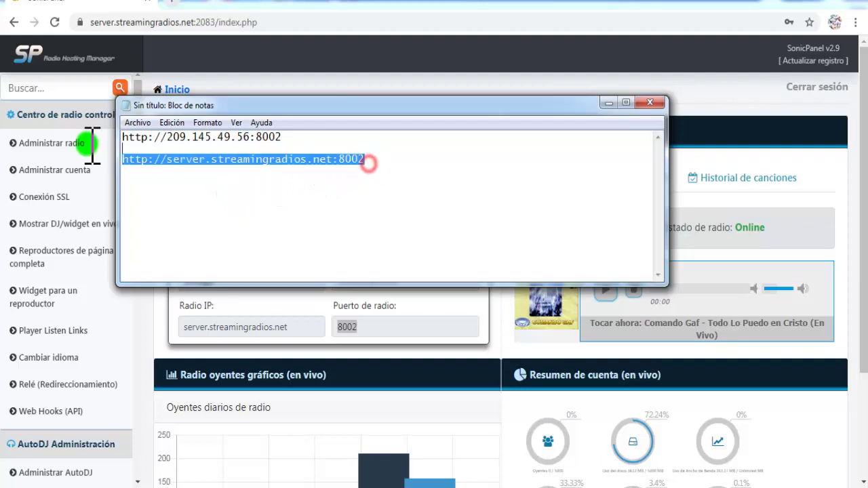
right_click(233, 163)
click(263, 207)
click(145, 163)
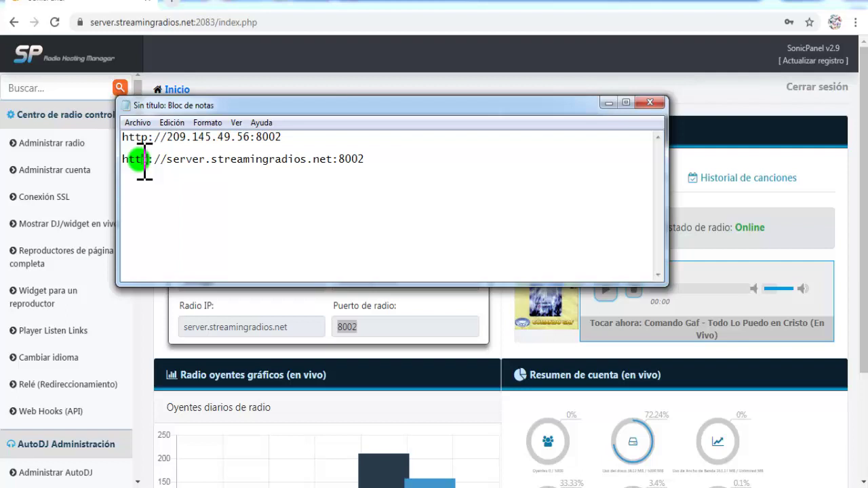
shift+click(372, 158)
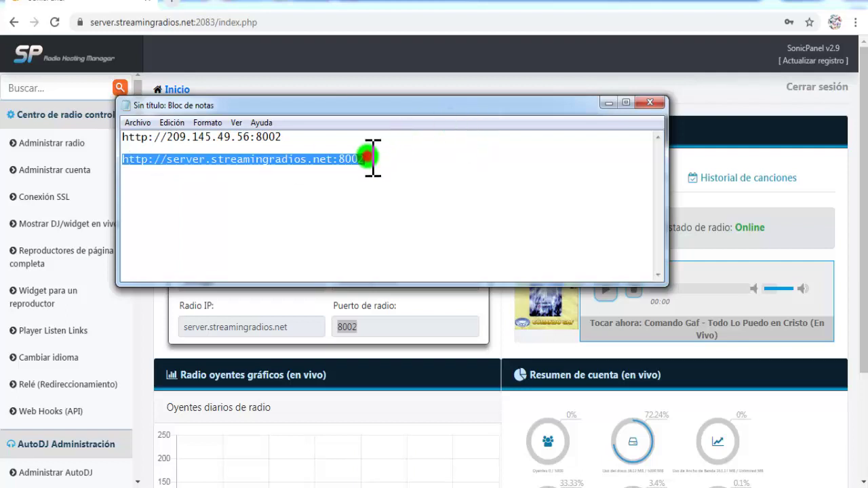
click(609, 103)
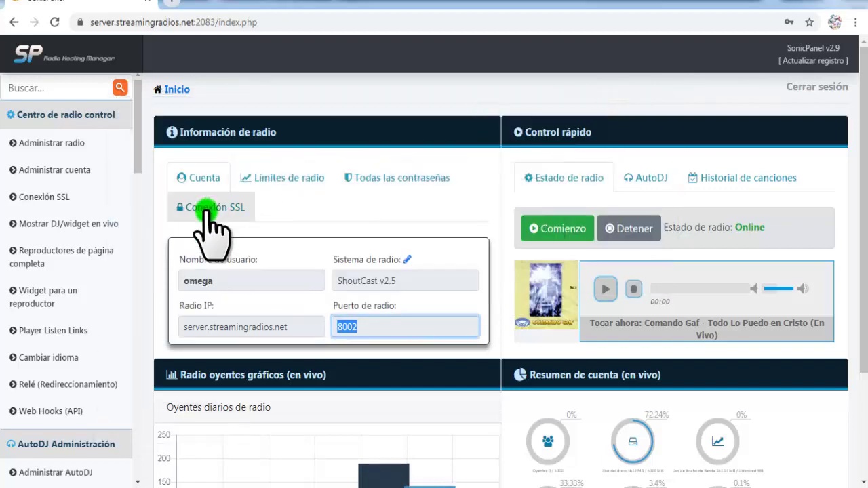
click(212, 216)
drag(507, 427, 243, 429)
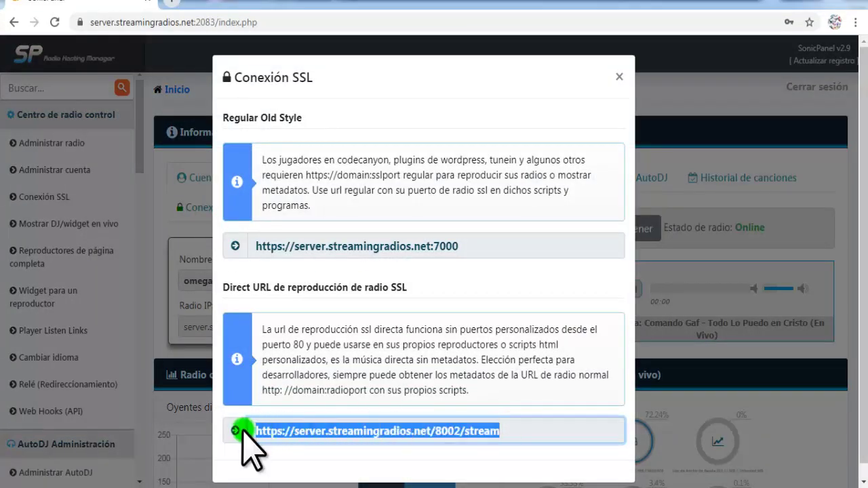
click(135, 487)
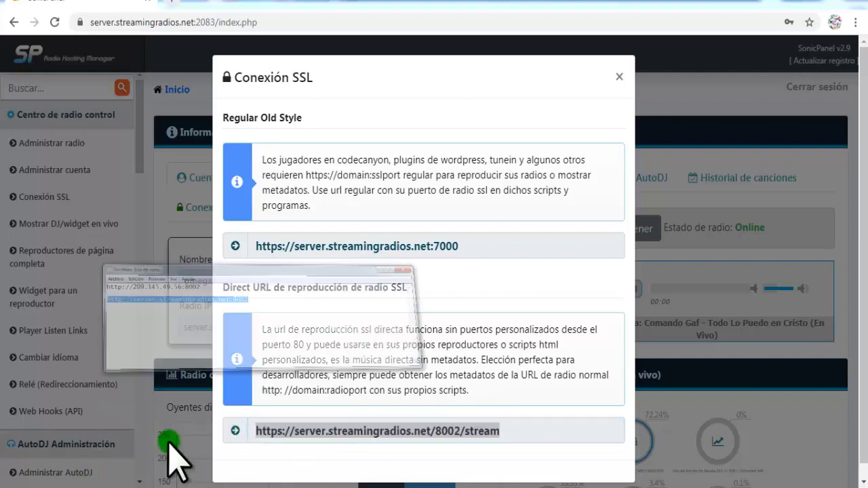
click(378, 160)
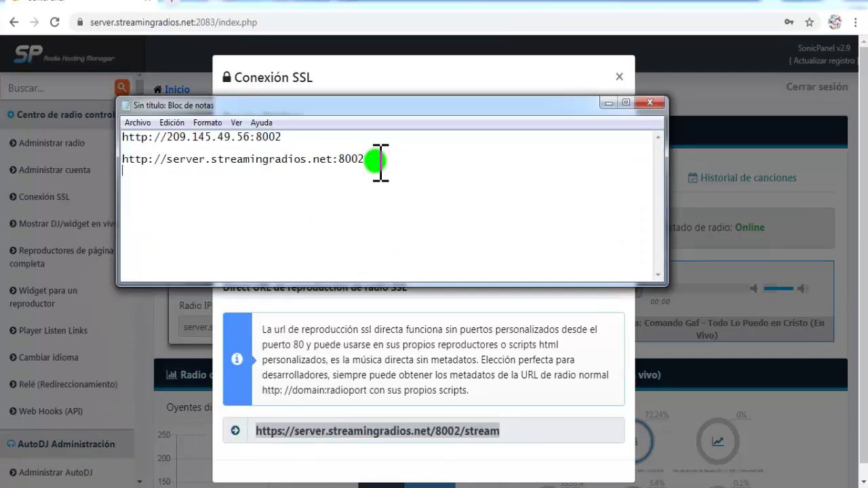
key(Return)
key(ctrl+v)
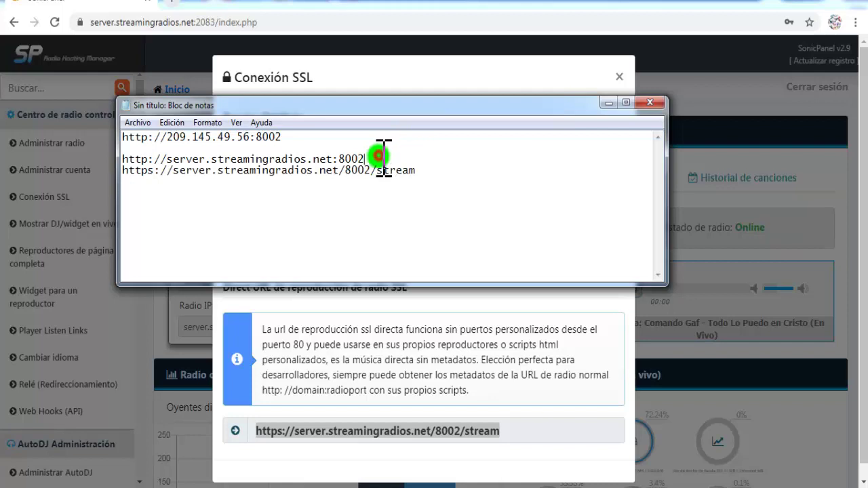
click(383, 158)
key(Return)
drag(382, 155, 112, 160)
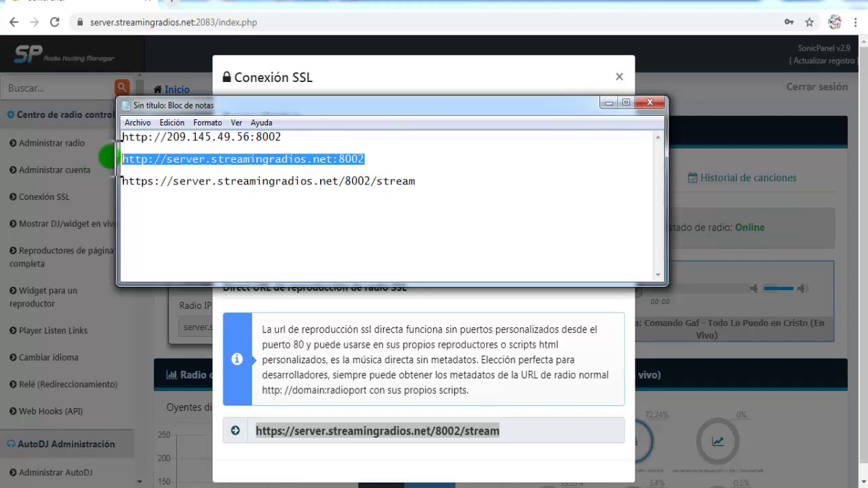
right_click(156, 163)
click(202, 201)
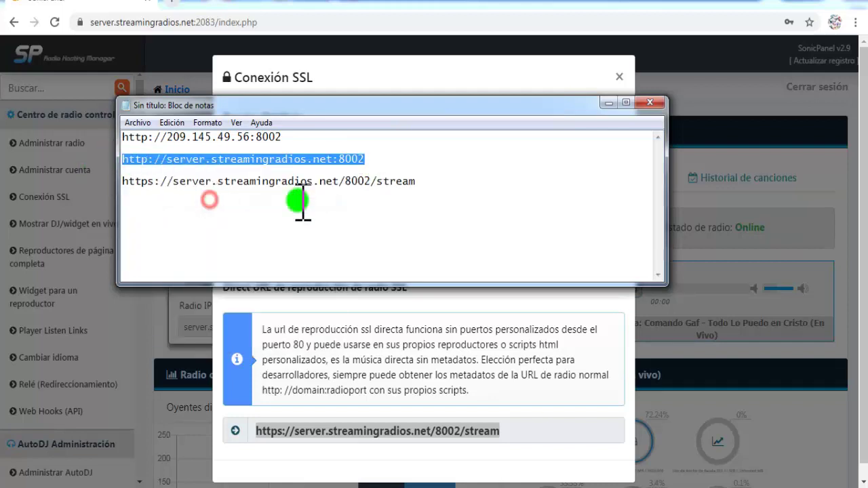
click(608, 102)
click(618, 76)
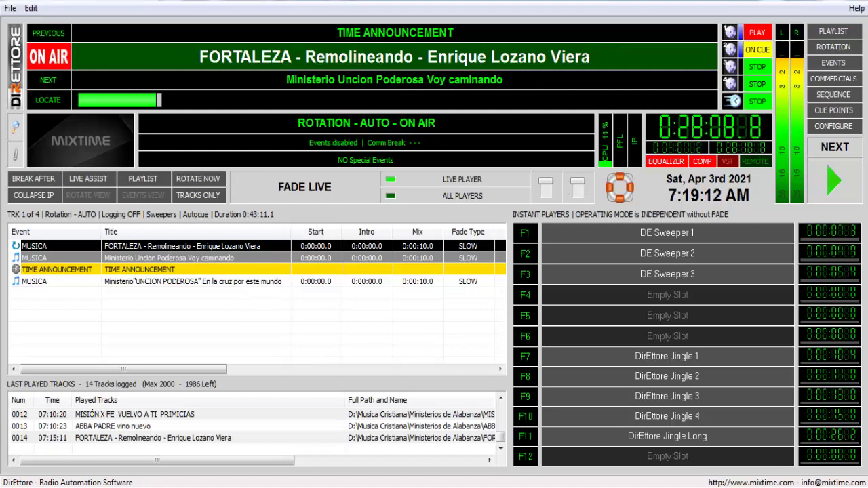
- In DirEttore, rotate the upcoming tracks now and delete the scheduled STREAM SLOT 01 event, accepting the events window
click(201, 182)
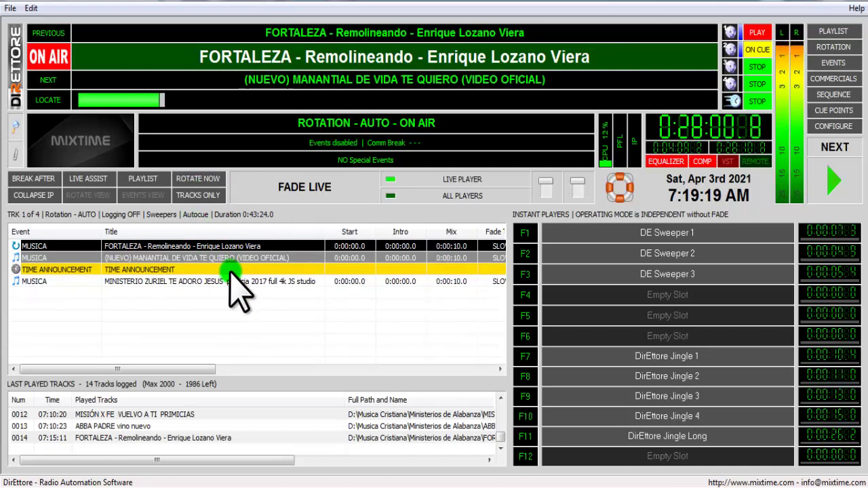
click(828, 64)
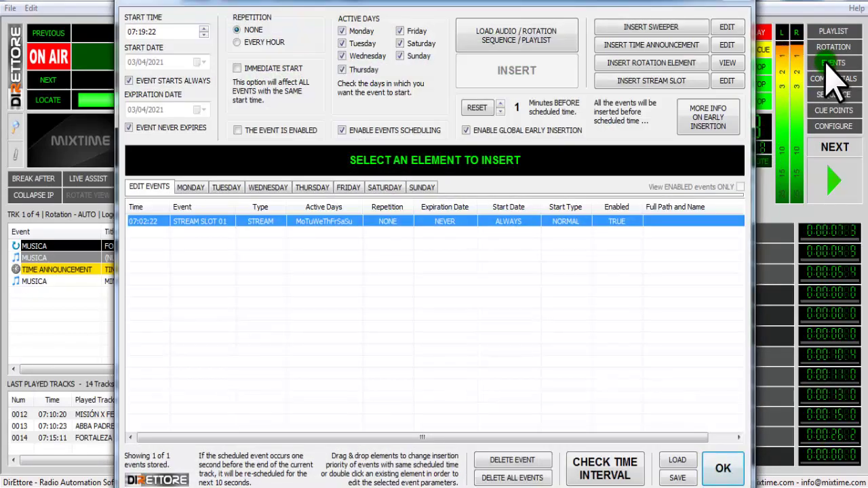
drag(576, 6, 573, 6)
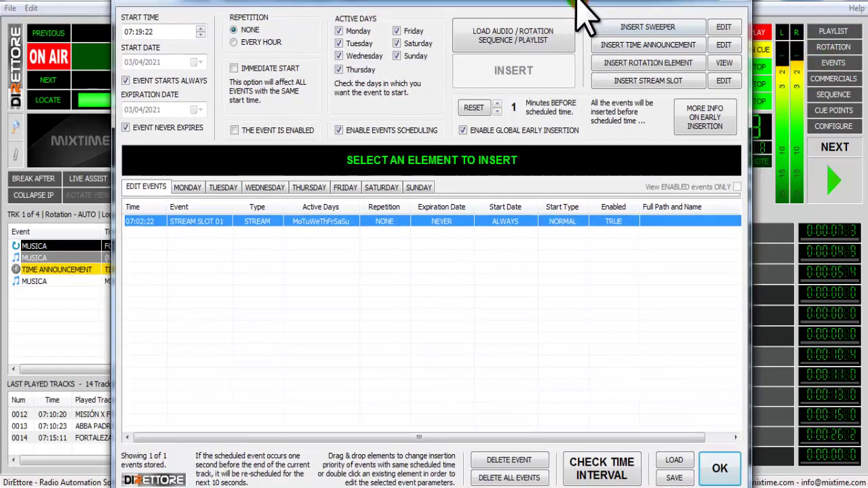
click(613, 390)
click(508, 462)
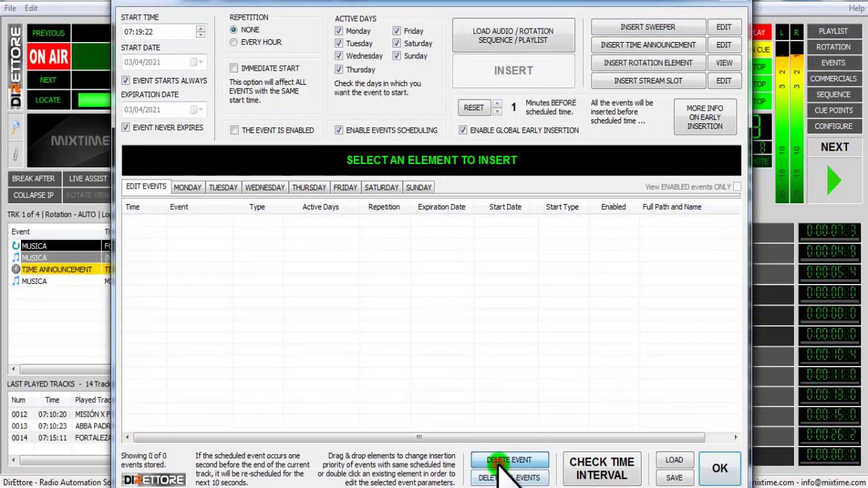
click(719, 468)
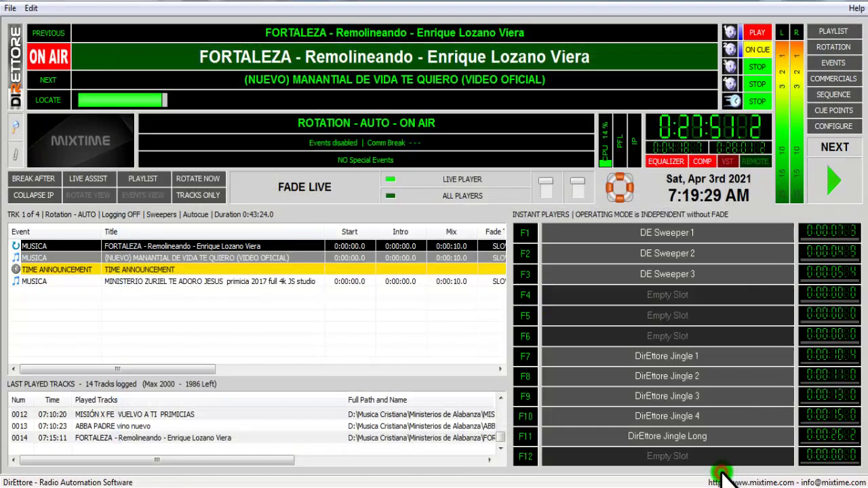
- Open the events scheduler and set an enabled event with immediate start and a start time of 07:23:30
click(830, 63)
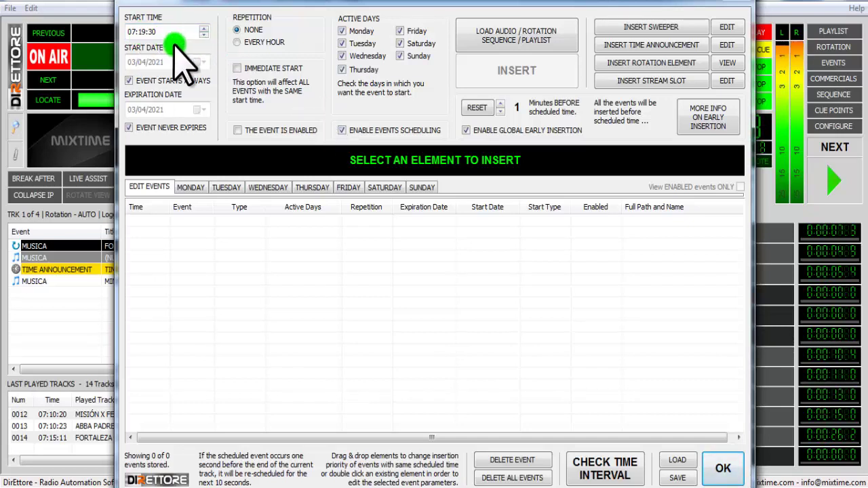
click(143, 32)
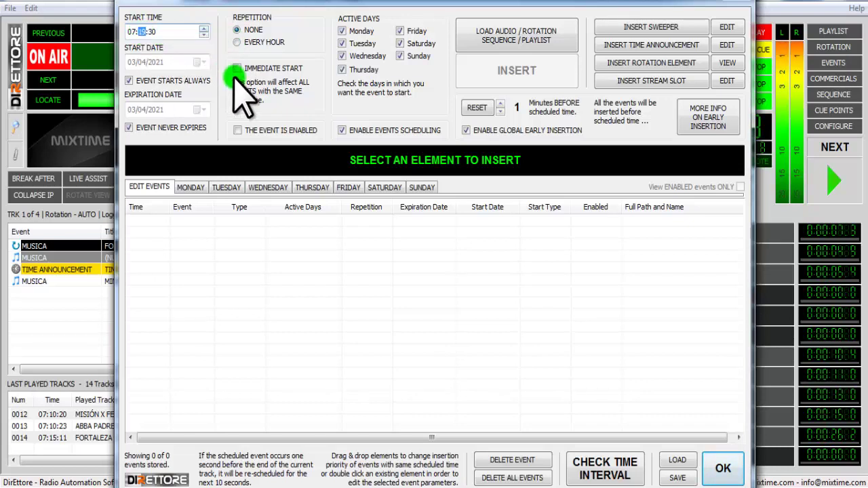
click(236, 69)
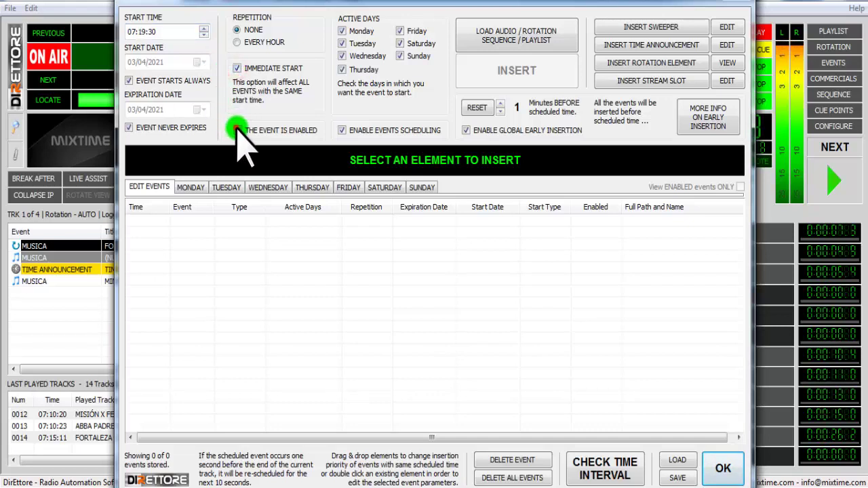
click(141, 32)
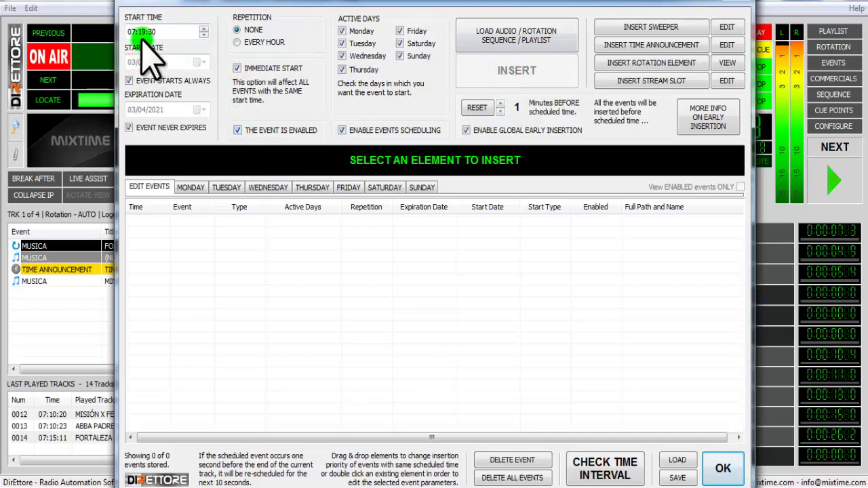
click(204, 29)
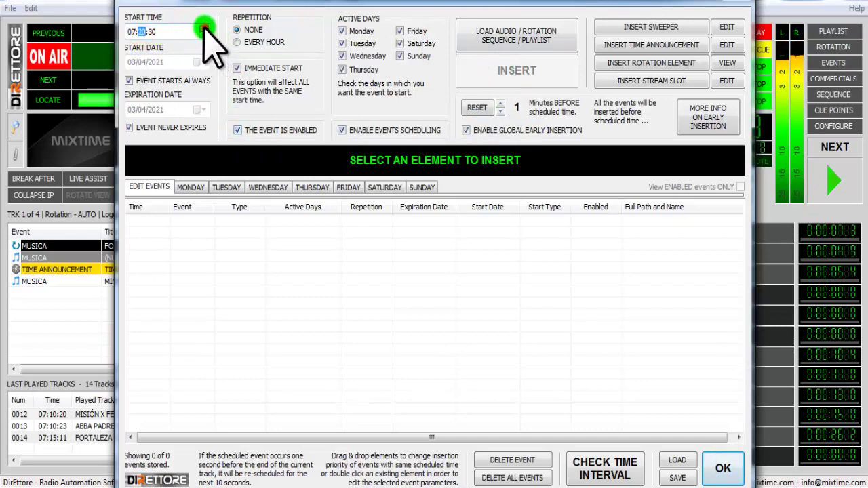
click(204, 28)
click(204, 29)
click(203, 28)
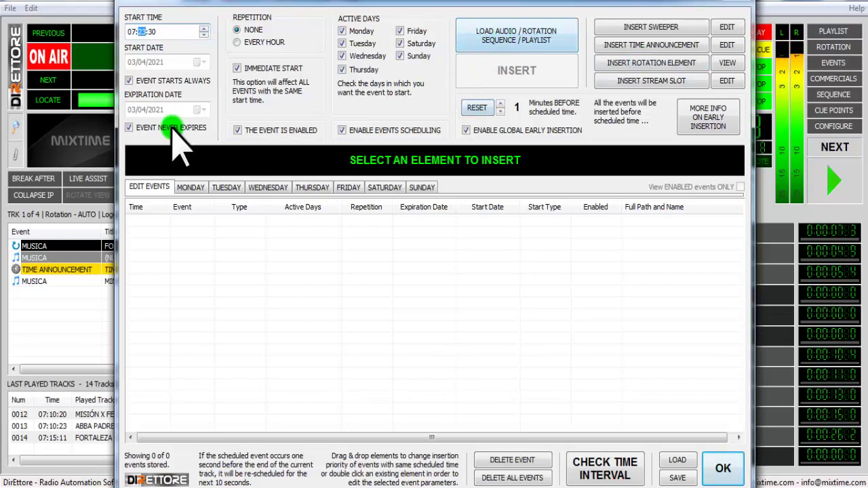
click(729, 82)
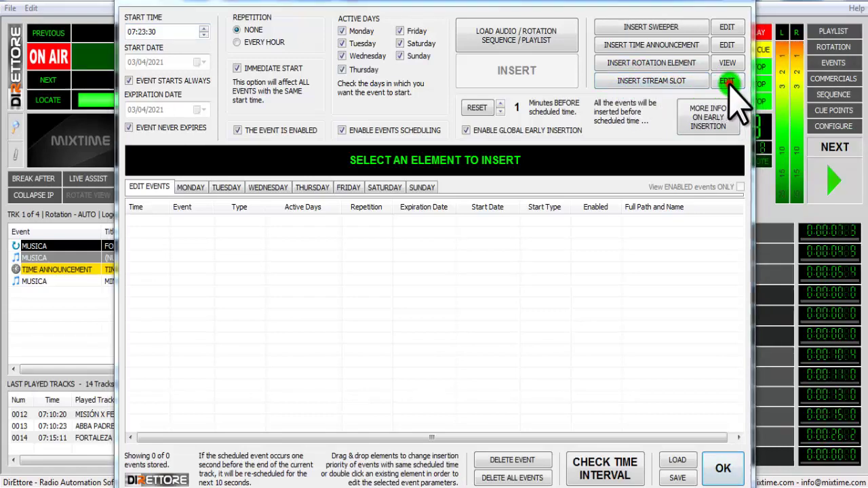
double_click(395, 51)
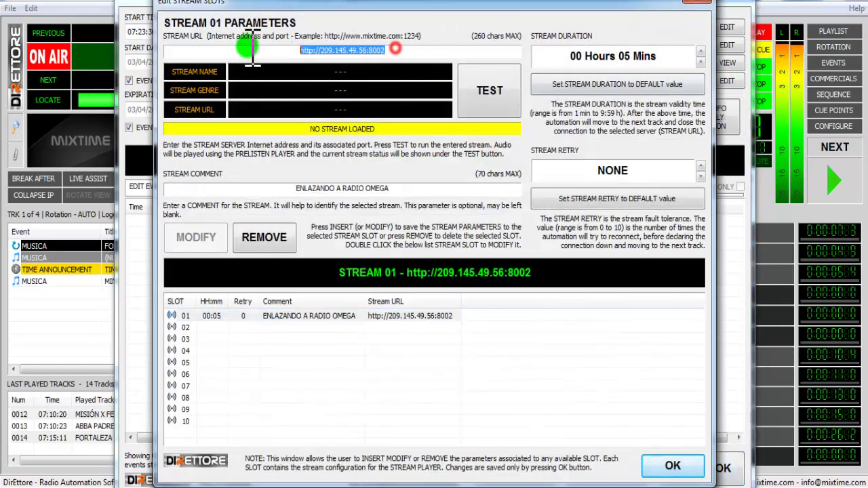
key(BackSpace)
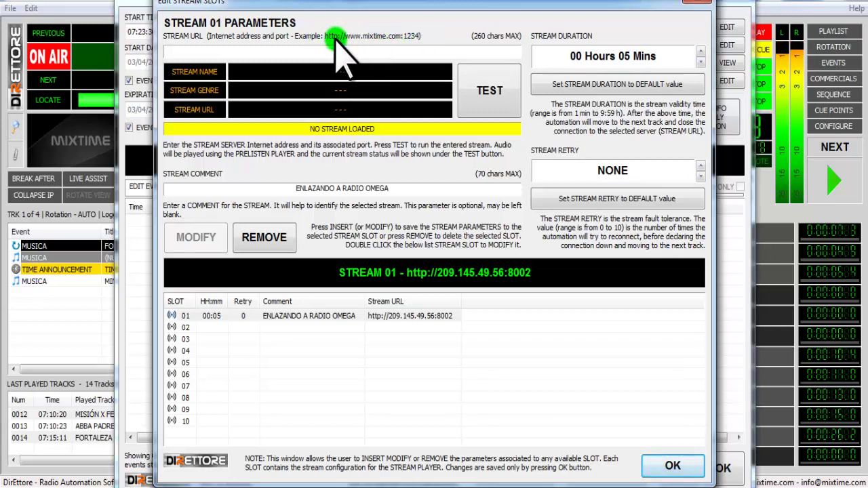
click(116, 474)
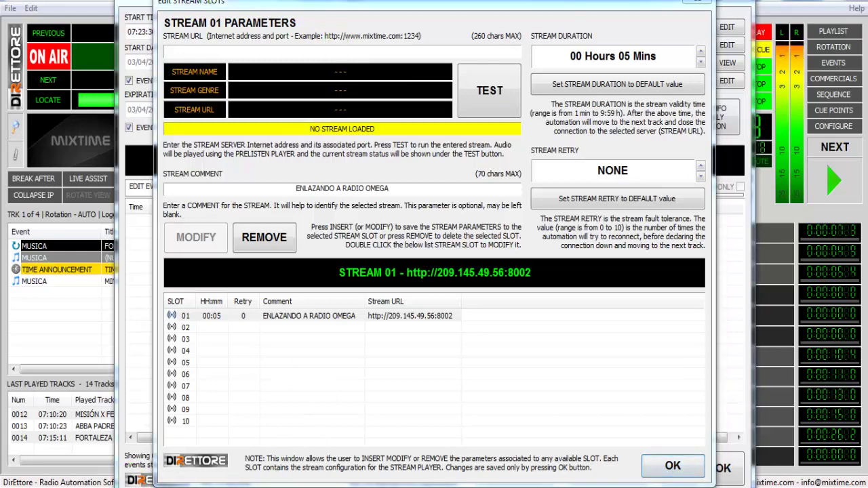
right_click(339, 158)
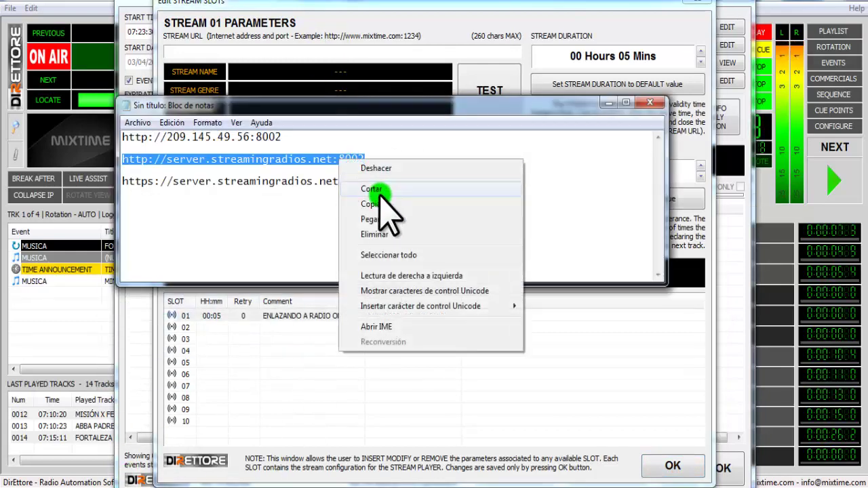
click(392, 203)
click(608, 103)
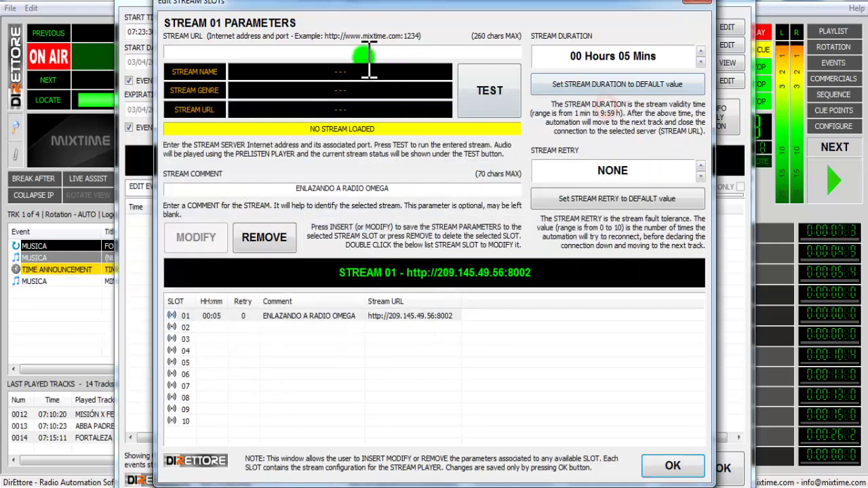
click(368, 54)
text(http://server.streamingradios.net:8002)
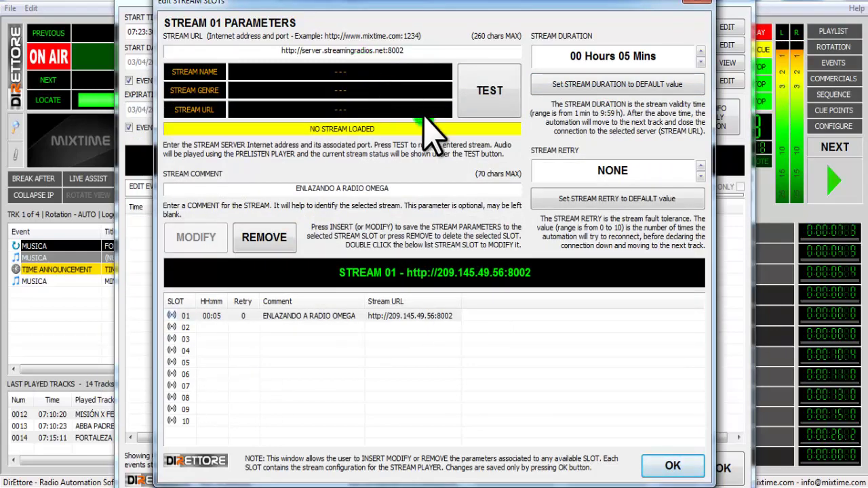
- Test the slot 01 stream, briefly play the station in the SonicPanel player, and stop both playbacks
click(484, 101)
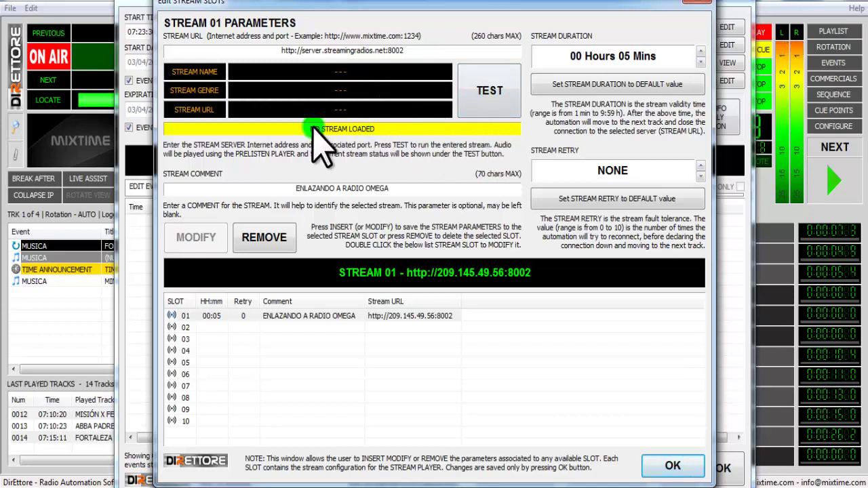
click(471, 88)
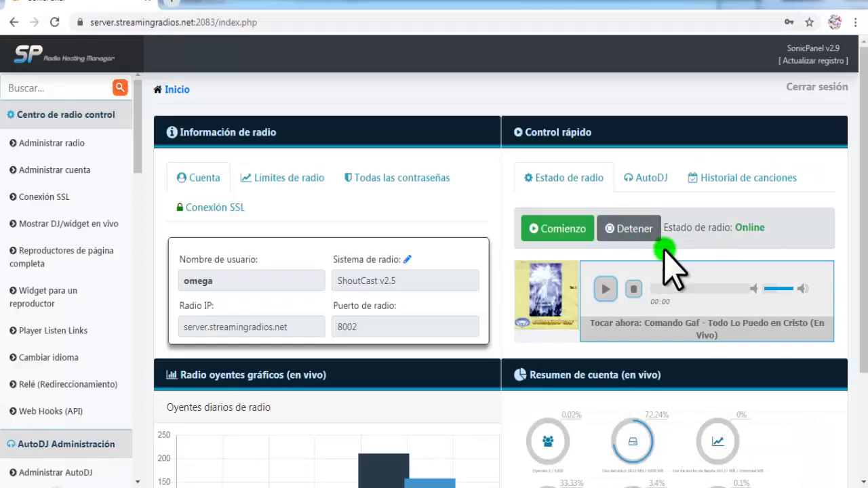
click(605, 290)
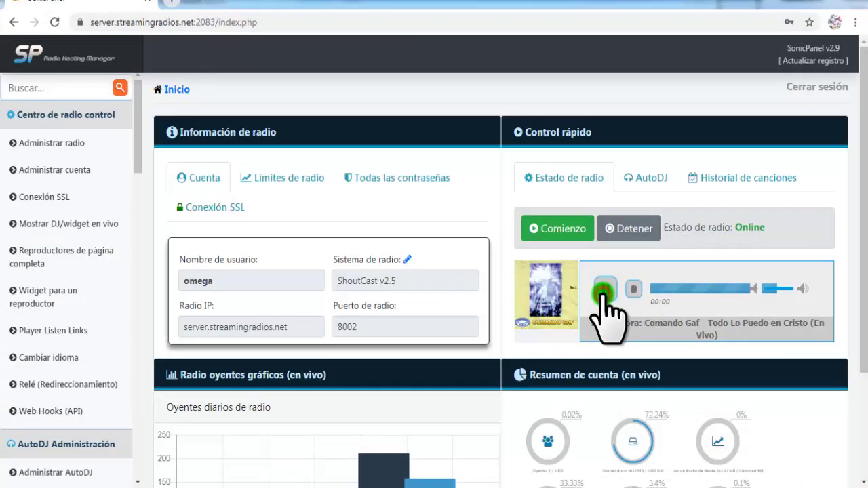
click(633, 289)
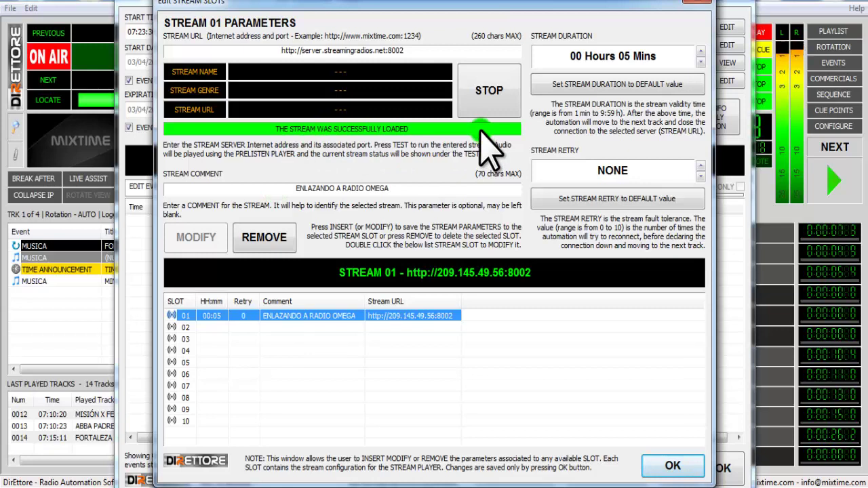
click(489, 102)
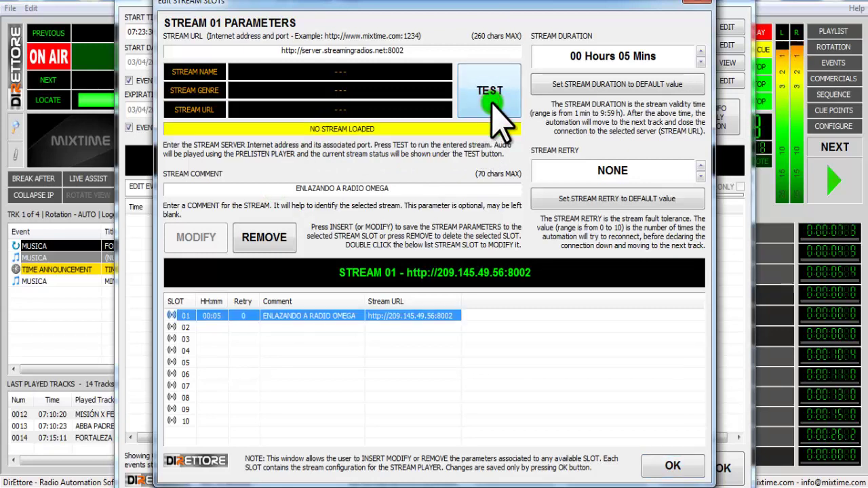
- Set the stream duration of slot 01 to 00 hours 10 minutes
click(553, 52)
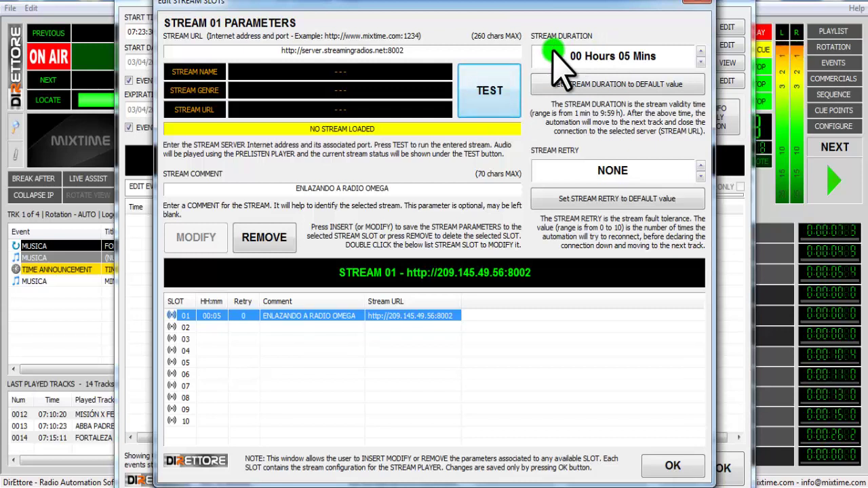
click(573, 56)
click(625, 57)
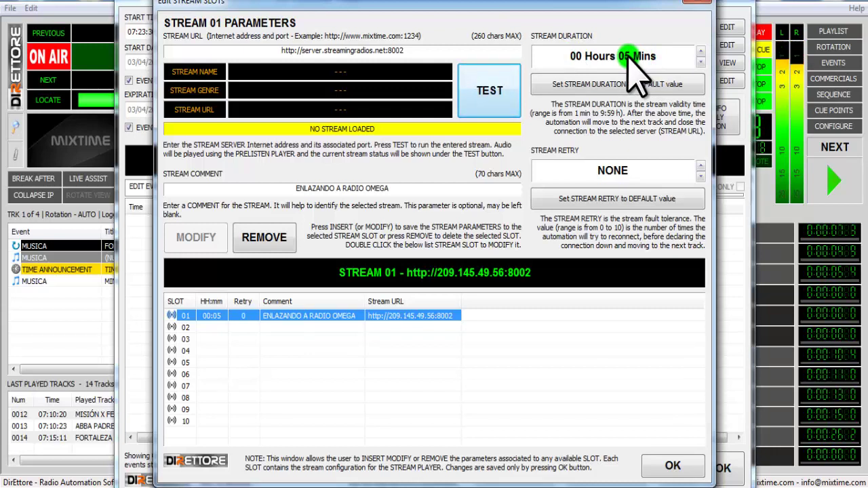
click(699, 50)
click(699, 50)
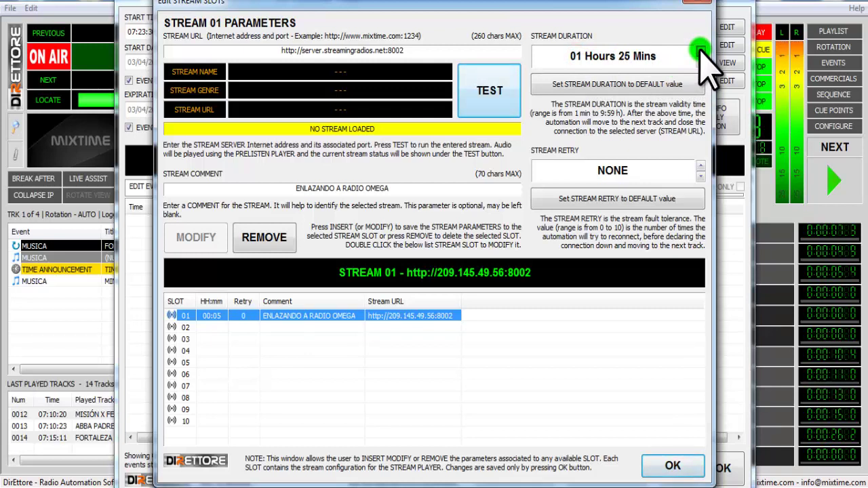
click(700, 51)
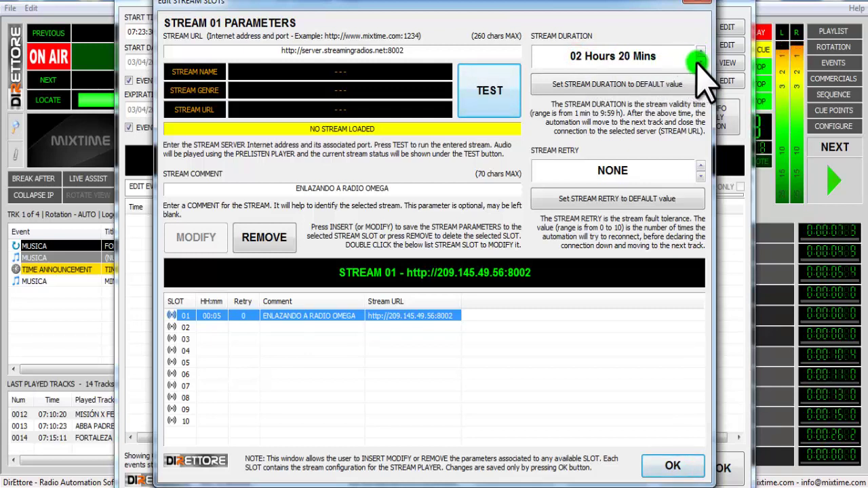
click(701, 59)
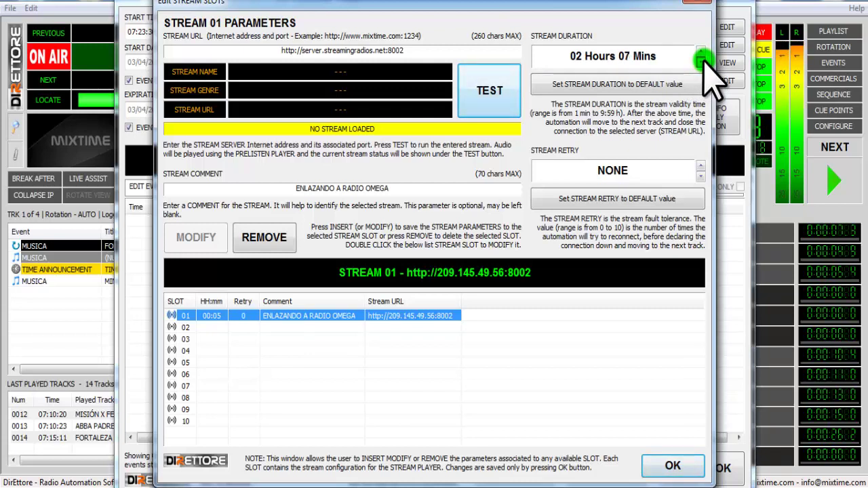
drag(701, 61, 701, 61)
click(702, 61)
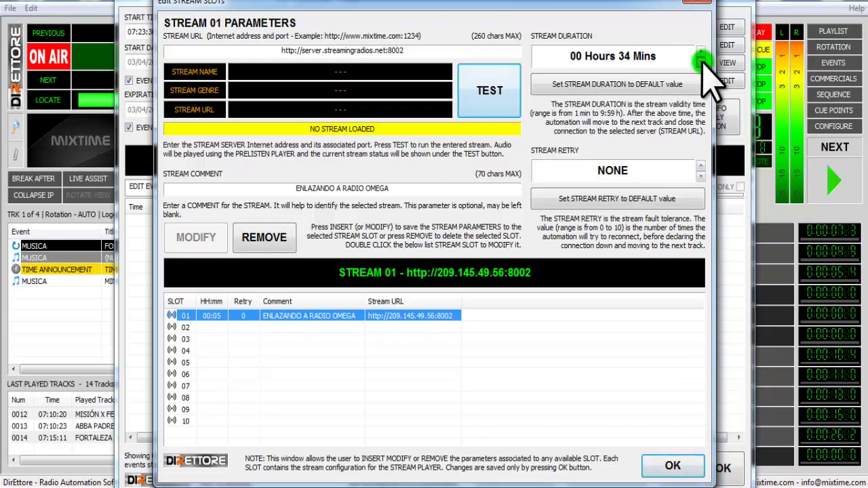
drag(702, 62, 702, 63)
click(702, 52)
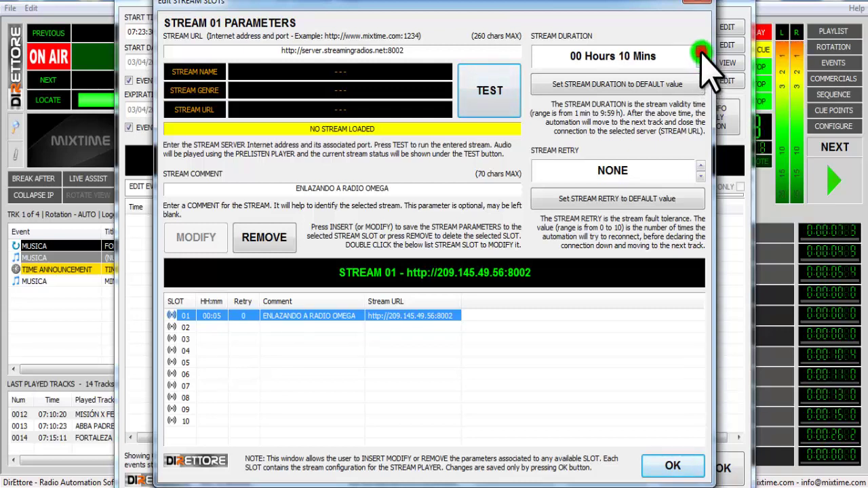
click(505, 105)
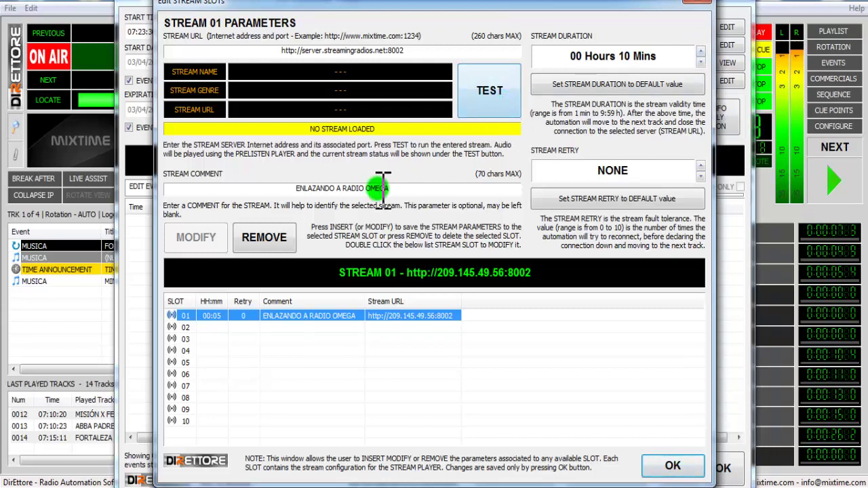
- Set slot 01's stream comment to ENLACE CON RADIO OMEGA and its stream retry to 3, accepting the slot editor
drag(417, 188, 248, 183)
key(Delete)
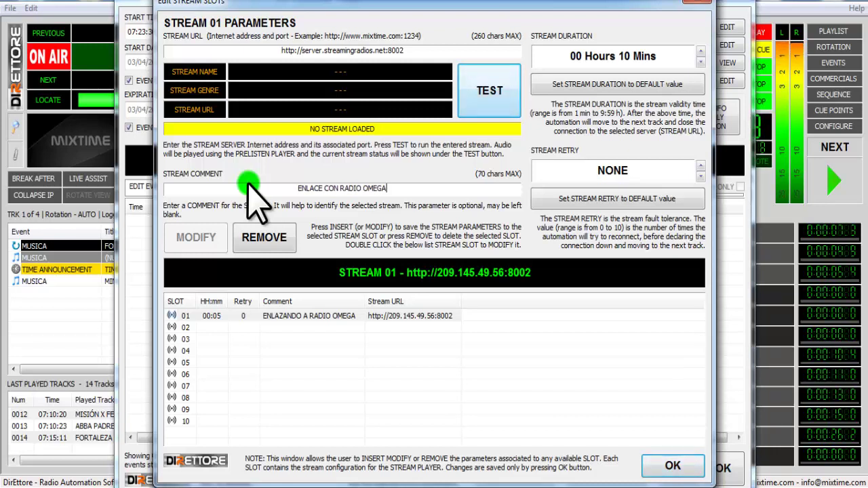
click(612, 200)
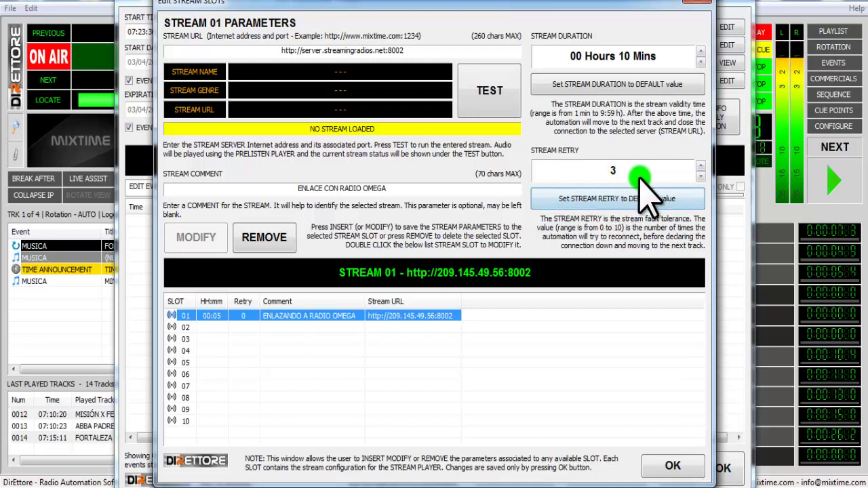
click(612, 195)
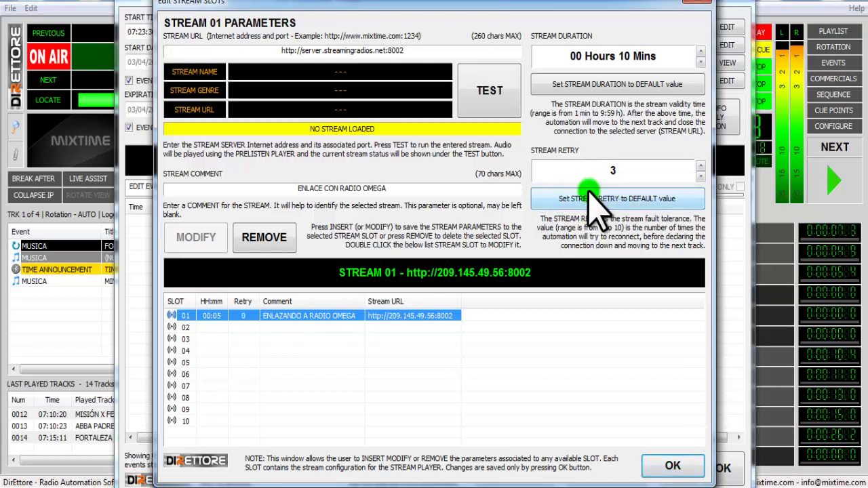
click(700, 177)
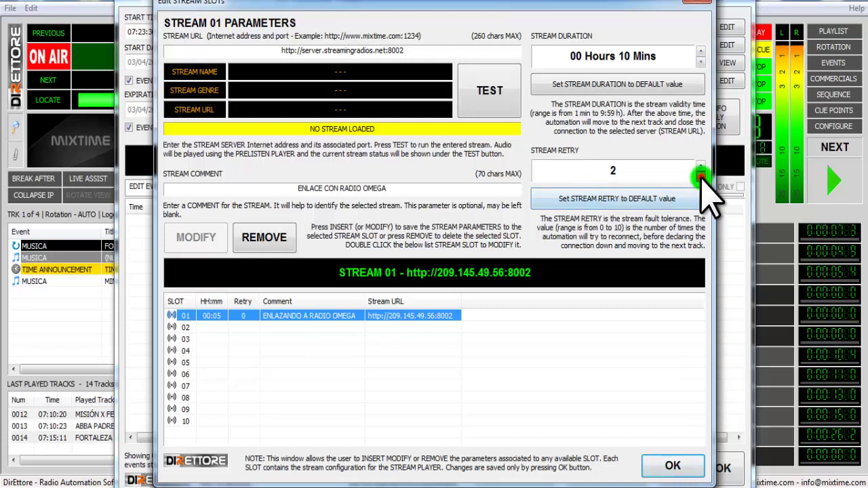
click(700, 166)
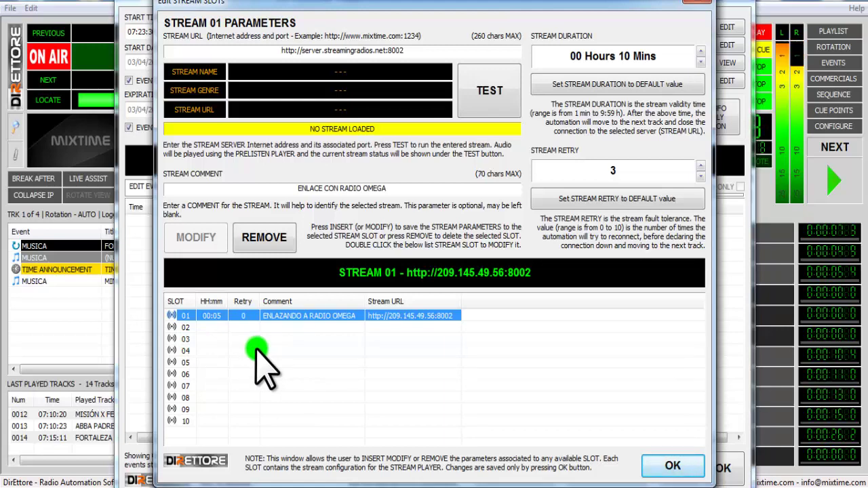
click(670, 468)
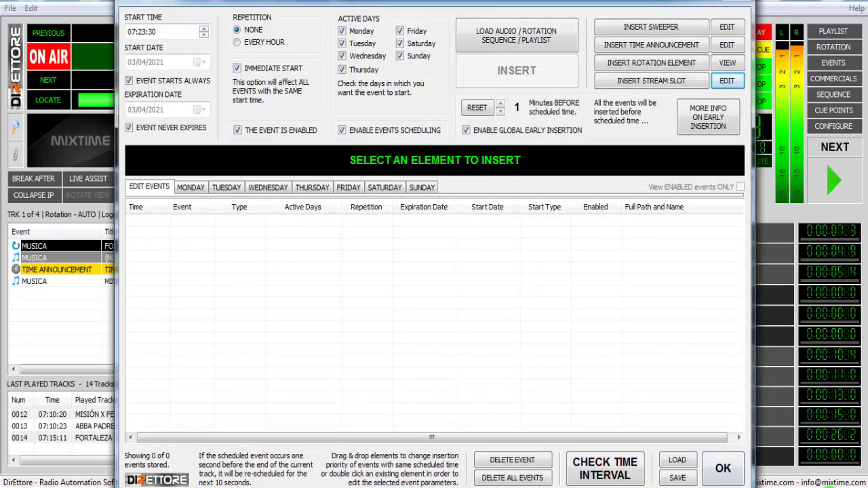
- Reopen the stream slot editor to check the stored settings of slot 01, and close it
click(140, 32)
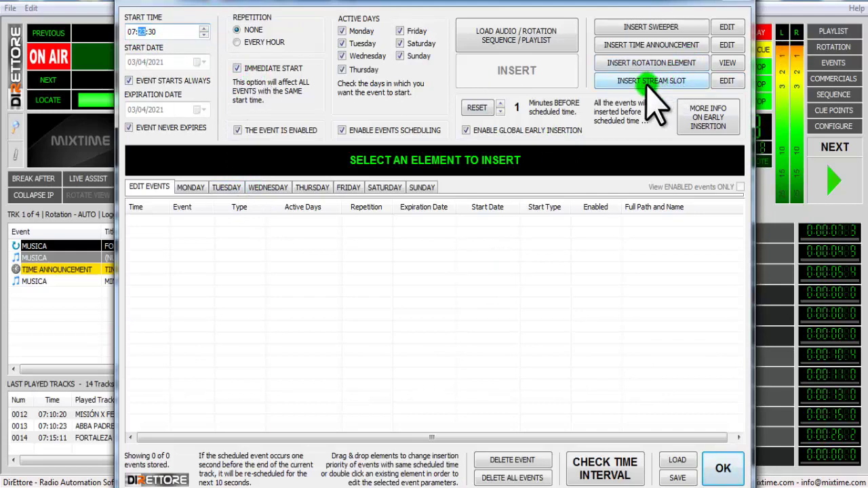
click(726, 81)
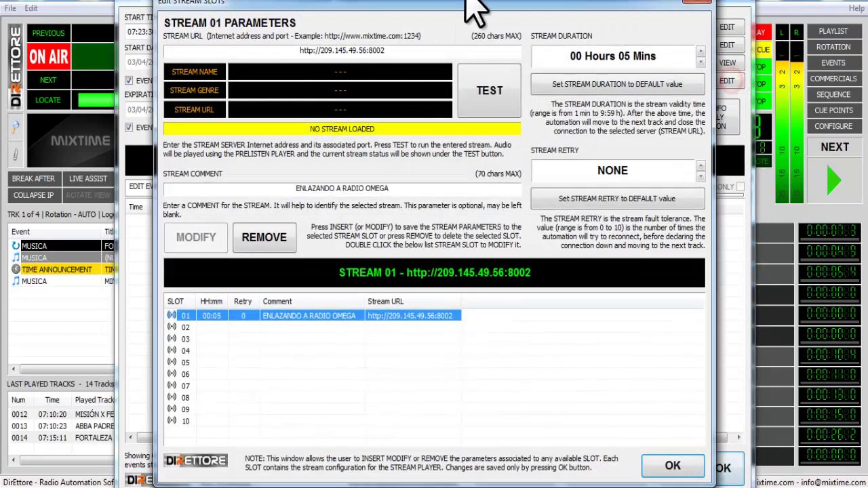
click(695, 2)
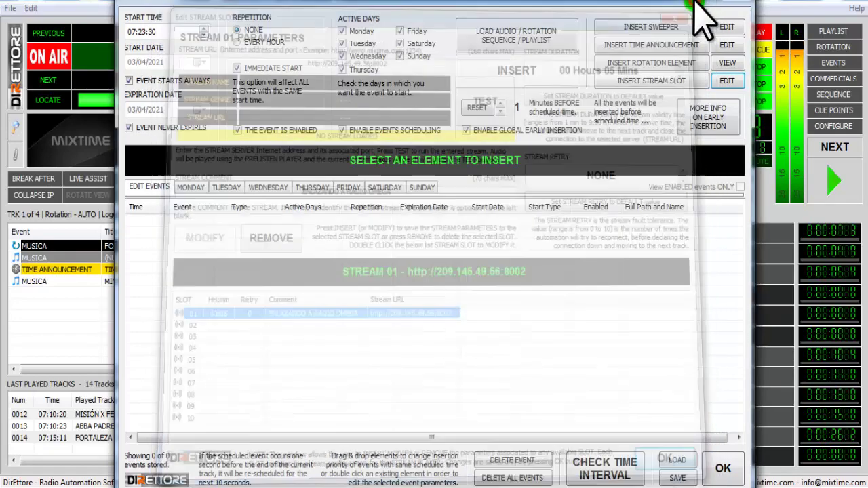
- Insert stream slot 01 into the events list as an immediate-start event scheduled at 07:23:30
click(658, 82)
click(411, 110)
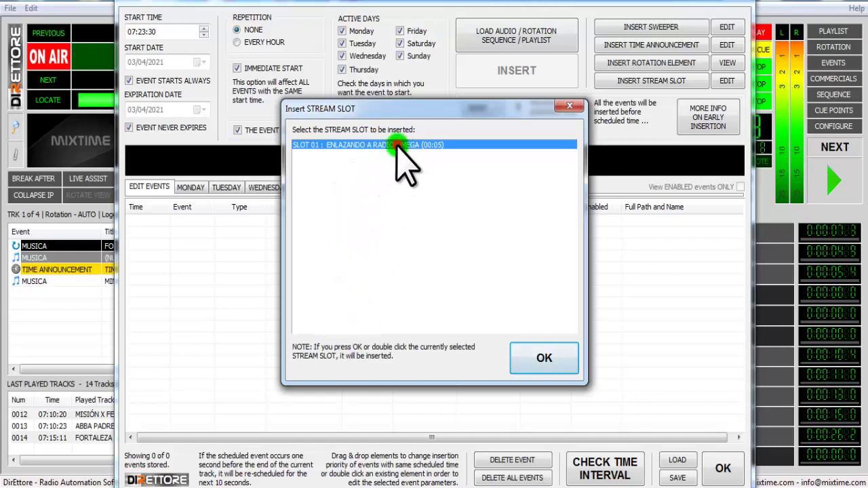
click(559, 364)
click(310, 222)
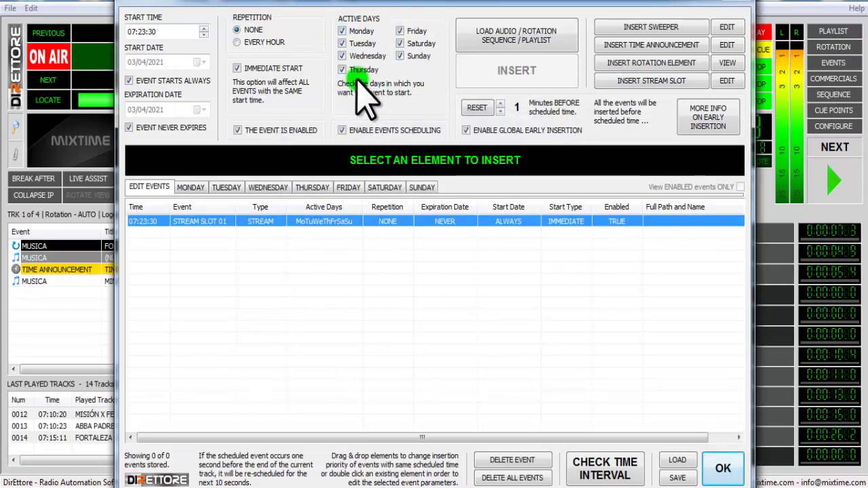
- Try to set the stream event's start time to 07:26:00 with repetition NONE
click(143, 32)
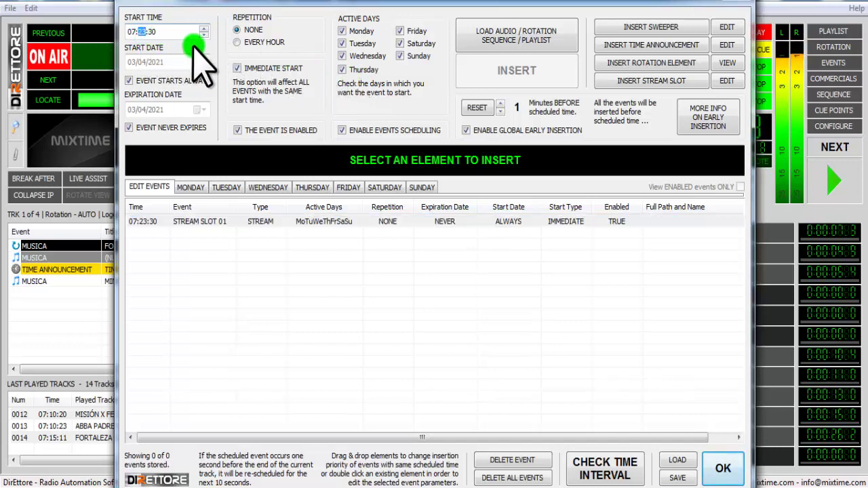
click(204, 29)
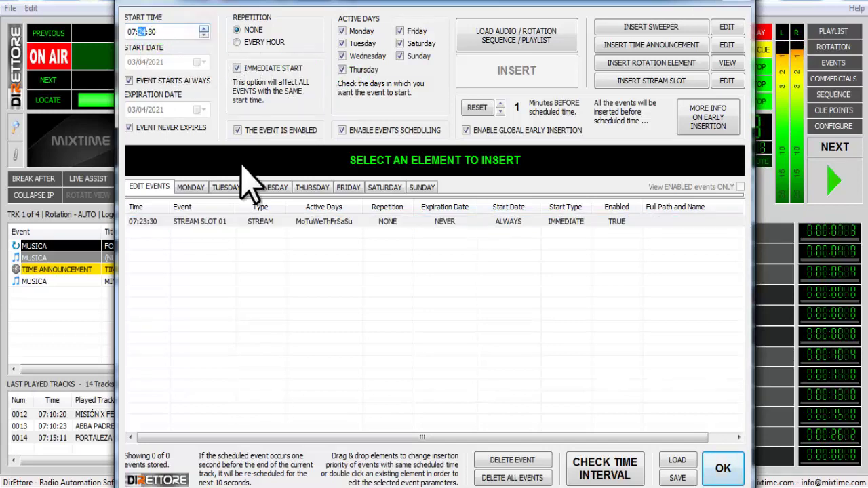
double_click(258, 223)
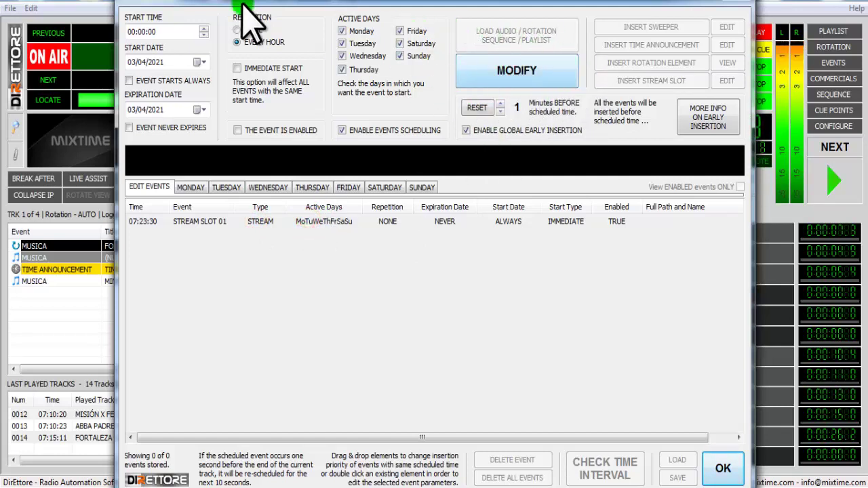
click(144, 32)
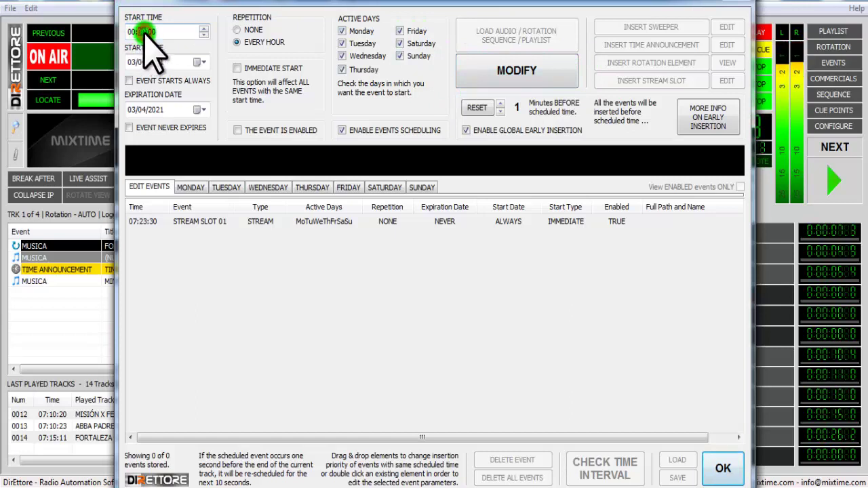
click(204, 28)
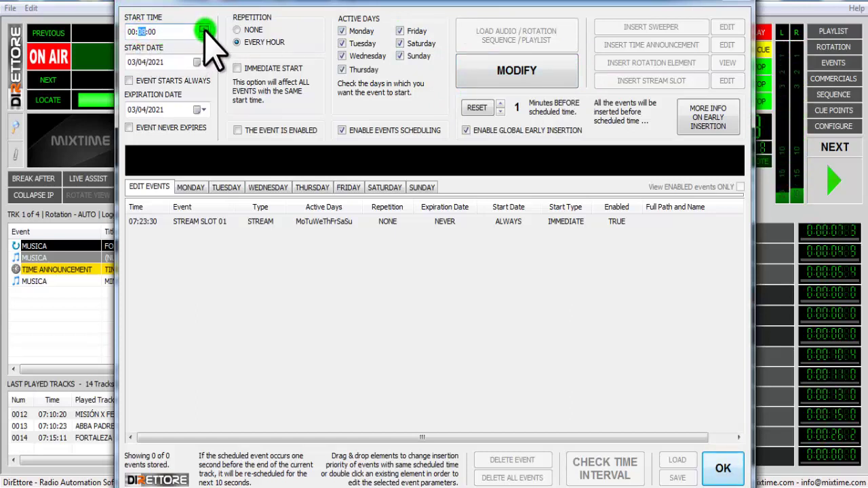
click(204, 29)
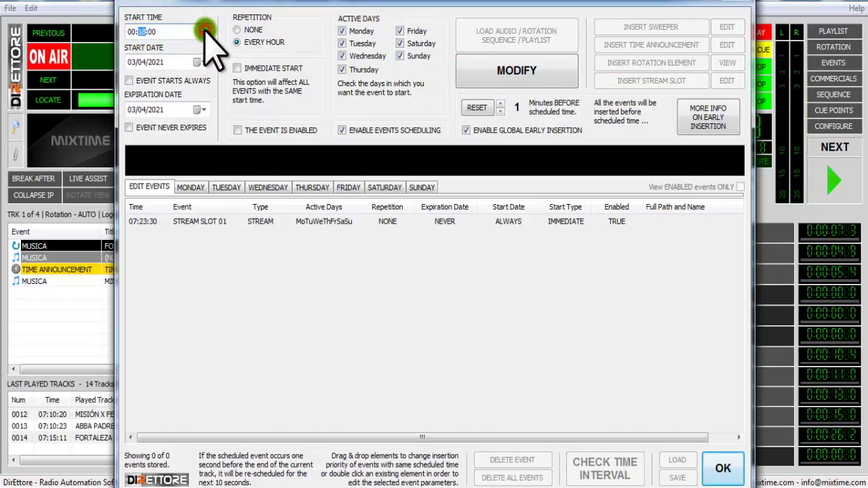
click(204, 29)
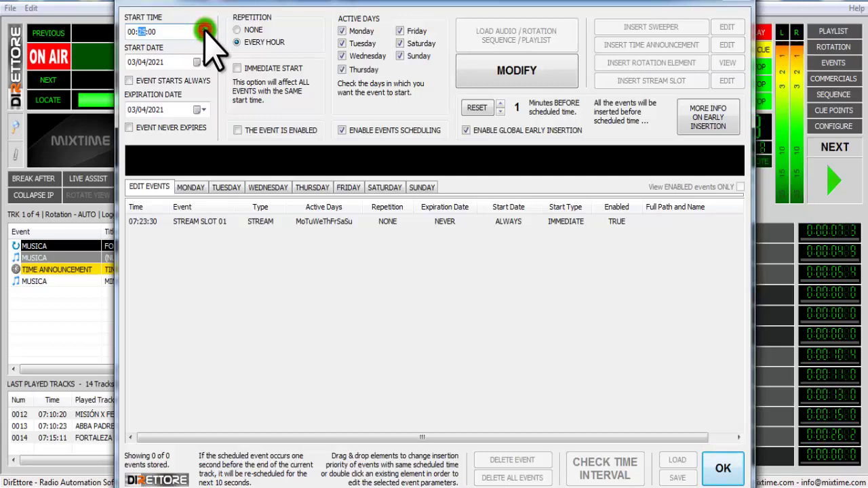
click(236, 30)
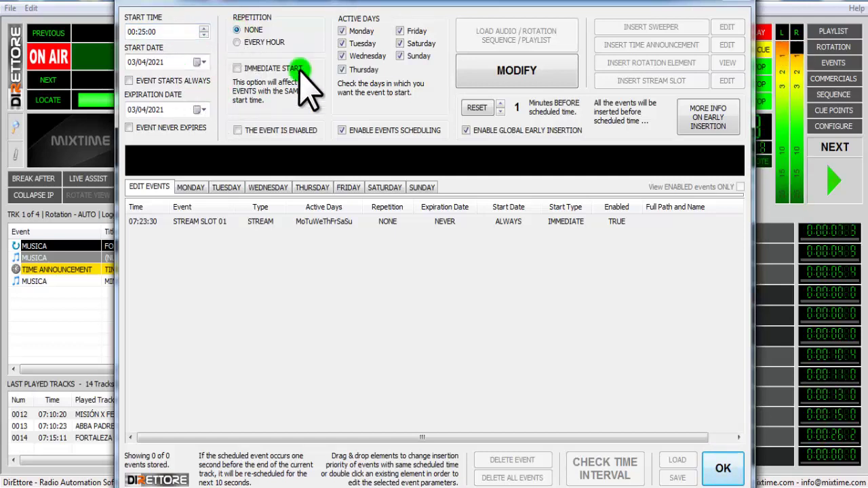
click(131, 32)
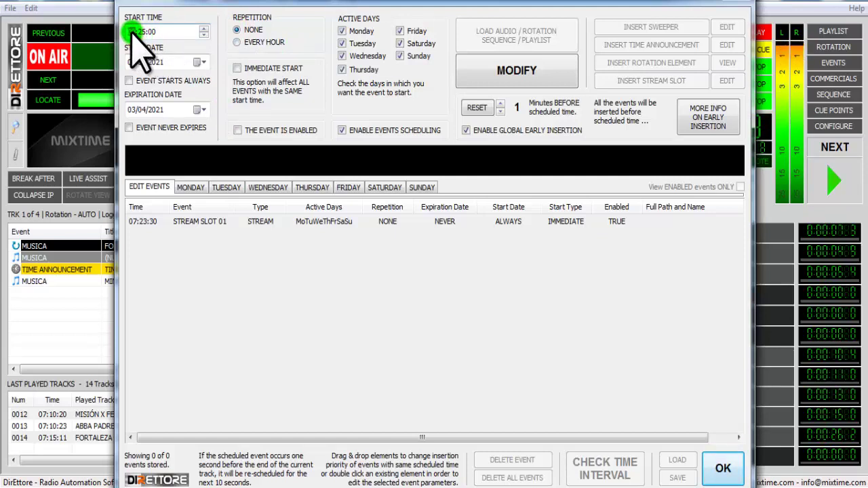
click(204, 32)
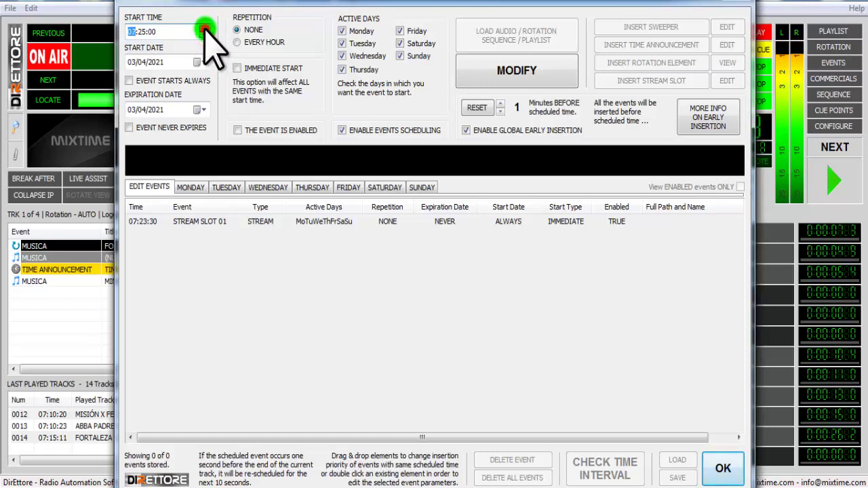
click(144, 33)
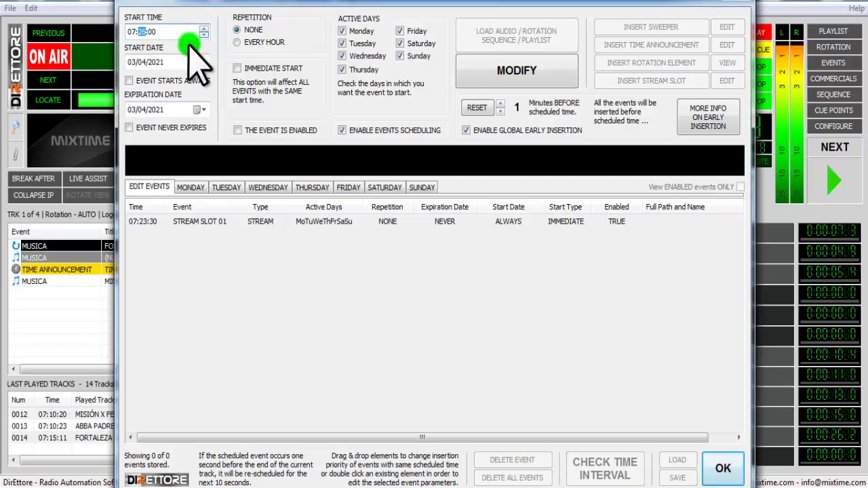
- Try to apply a modification making the event start always, never expire, be enabled and start immediately
click(129, 80)
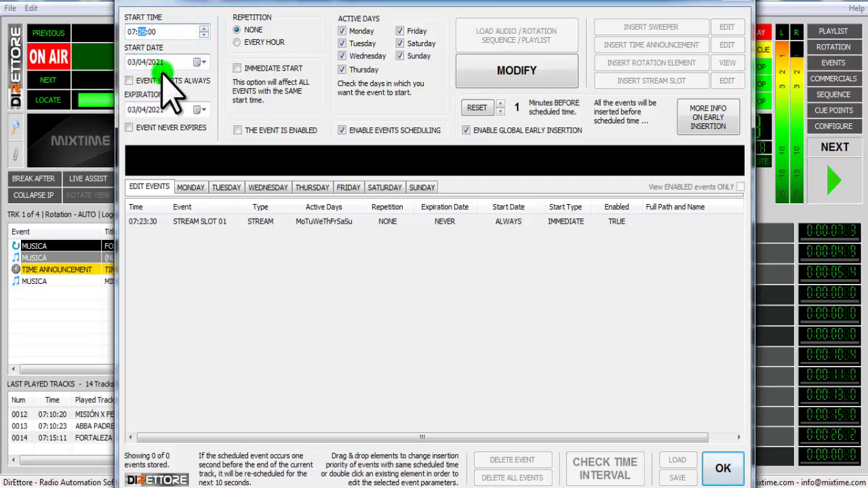
click(130, 129)
click(237, 130)
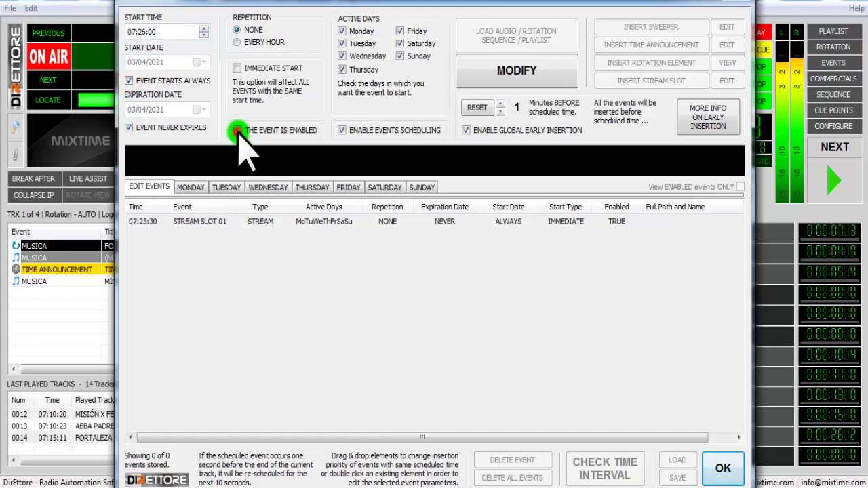
click(236, 69)
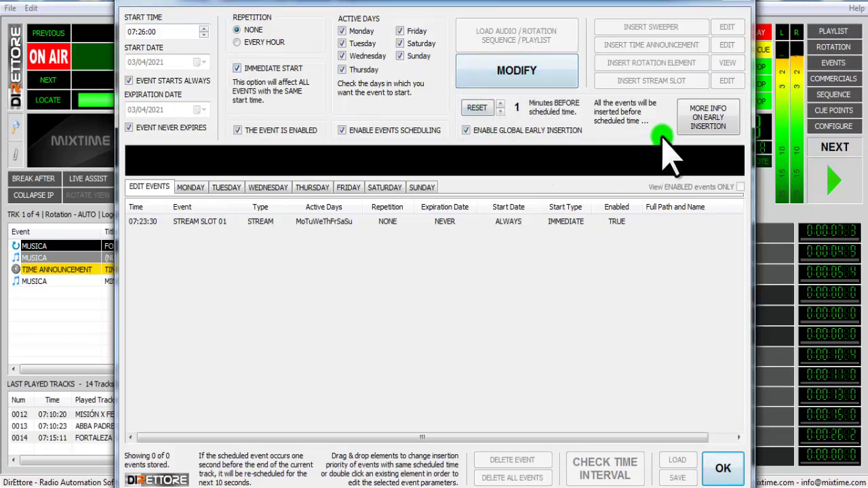
click(532, 74)
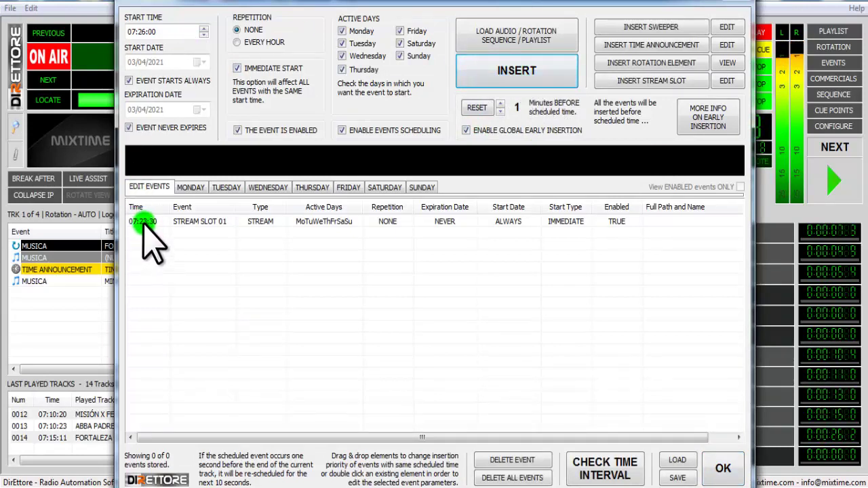
click(505, 81)
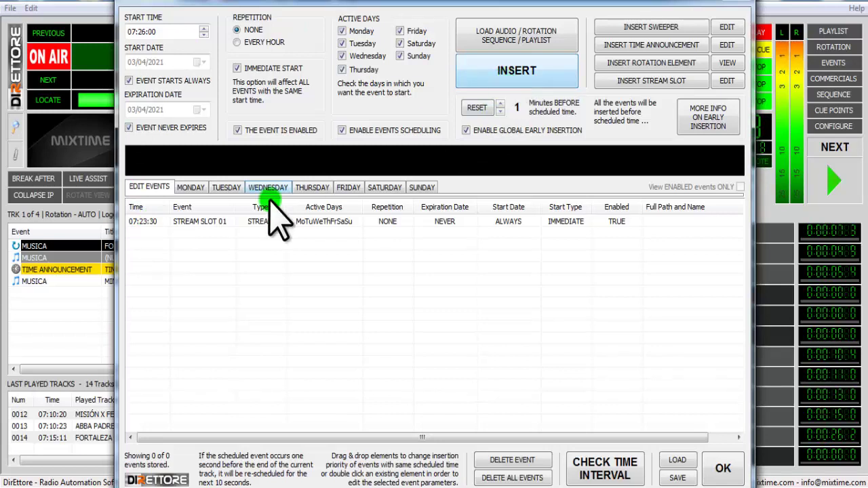
- Set the STREAM SLOT 01 event's start time to 07:26:30, apply the modification and accept the events window
double_click(311, 222)
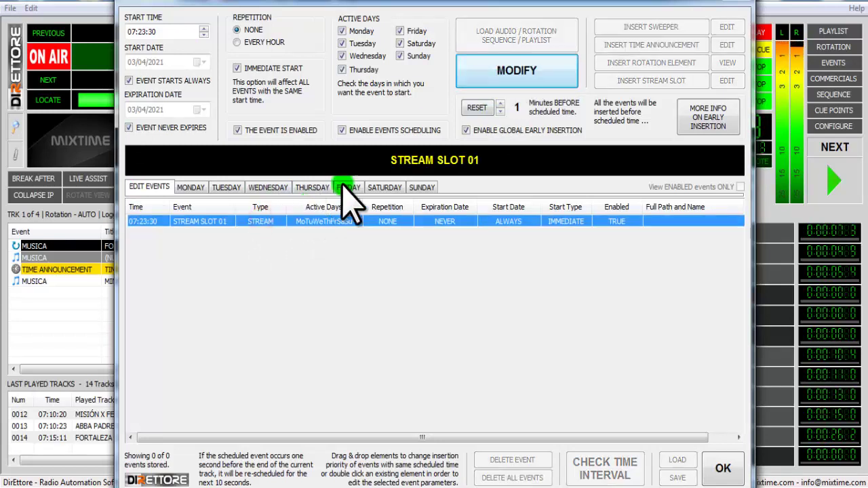
click(142, 31)
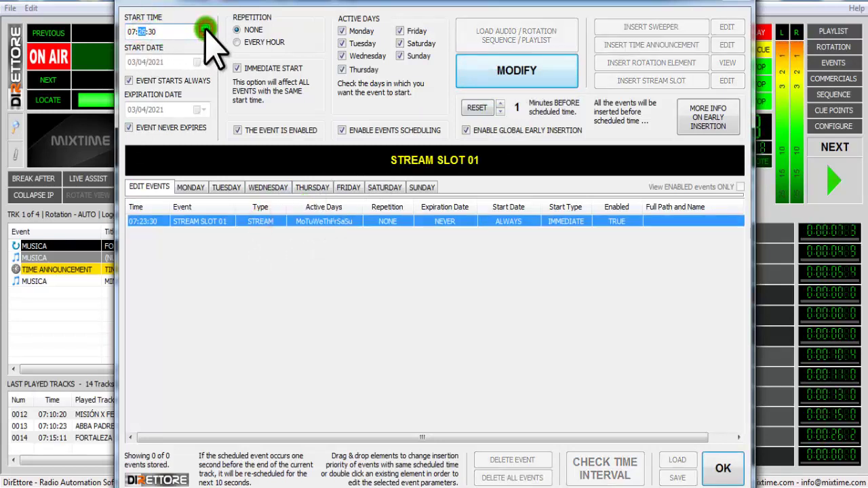
click(513, 80)
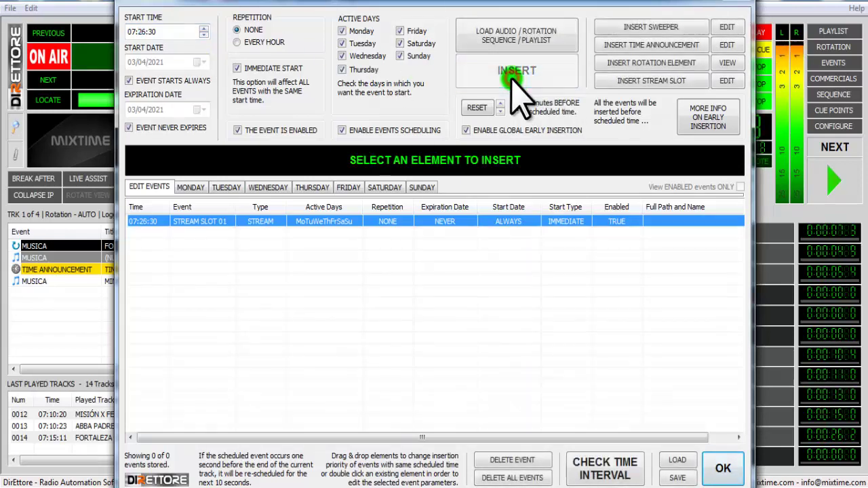
click(140, 230)
drag(140, 229, 231, 220)
double_click(230, 220)
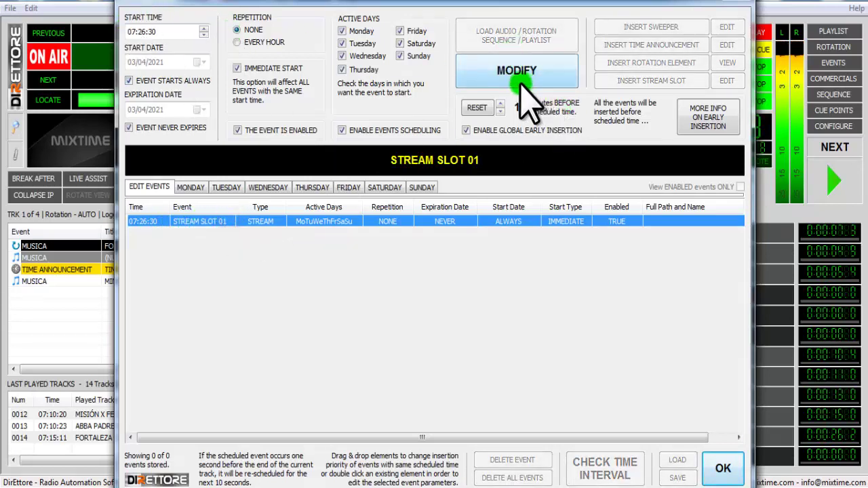
click(521, 81)
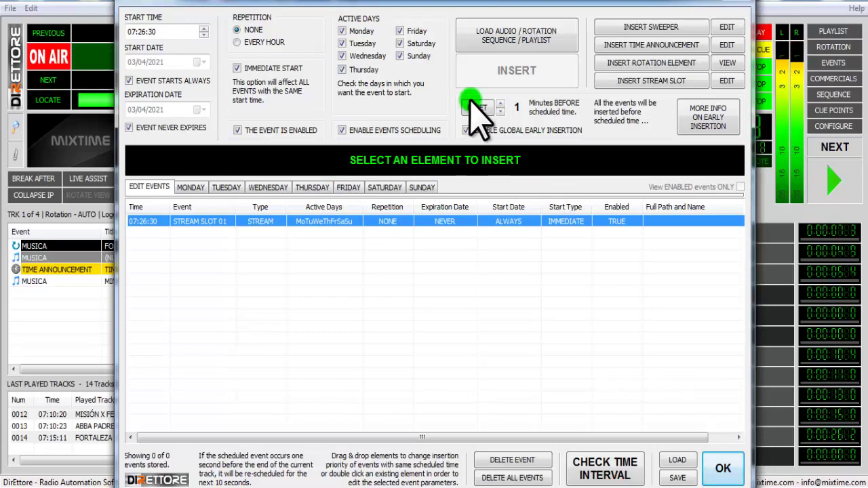
click(721, 467)
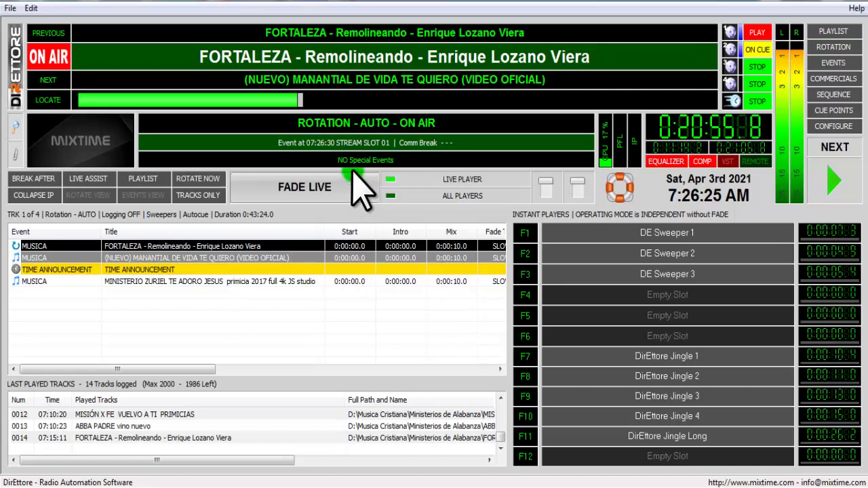
- Check the clock, the on-air display and the playlist as the scheduled stream's start time passes
click(710, 198)
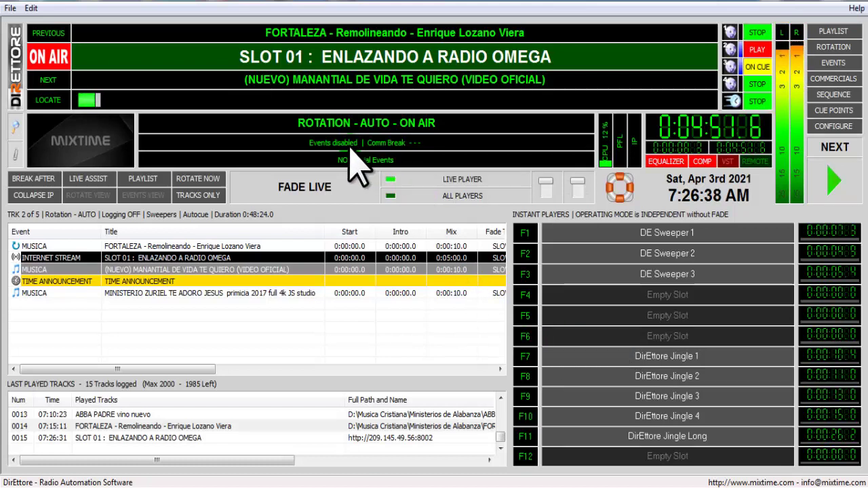
mouse_move(166, 246)
mouse_down()
mouse_move(137, 287)
mouse_move(148, 251)
mouse_move(194, 259)
mouse_move(114, 261)
mouse_move(215, 212)
mouse_move(329, 137)
mouse_move(316, 146)
mouse_move(318, 169)
mouse_up()
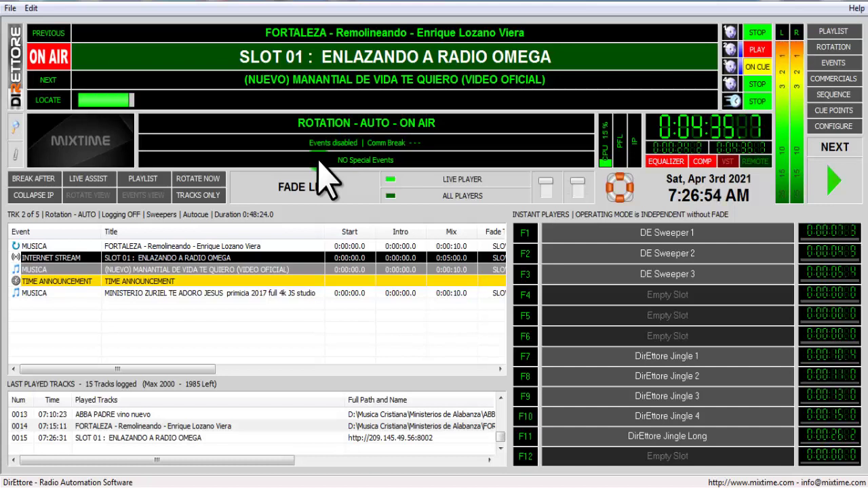
mouse_move(319, 168)
mouse_down()
mouse_move(310, 217)
mouse_move(322, 224)
mouse_up()
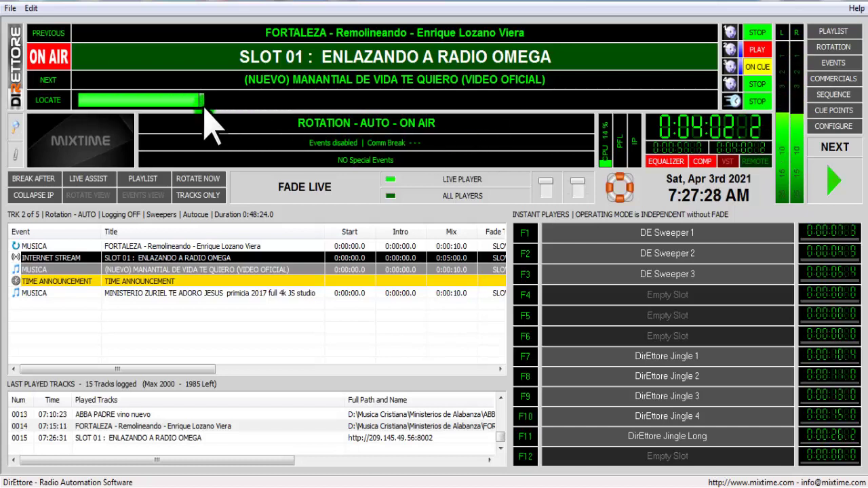
- Move the on-air playback of the slot 01 stream, and of the music track following it, forward to the end
click(507, 101)
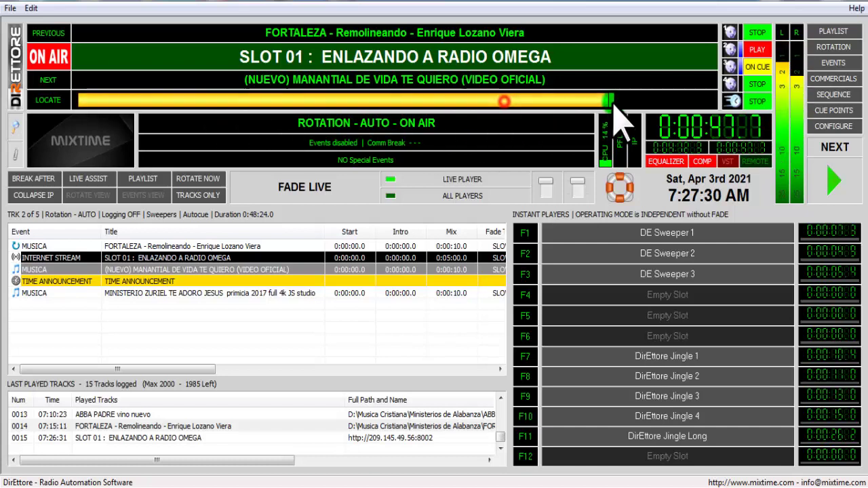
drag(613, 102, 706, 102)
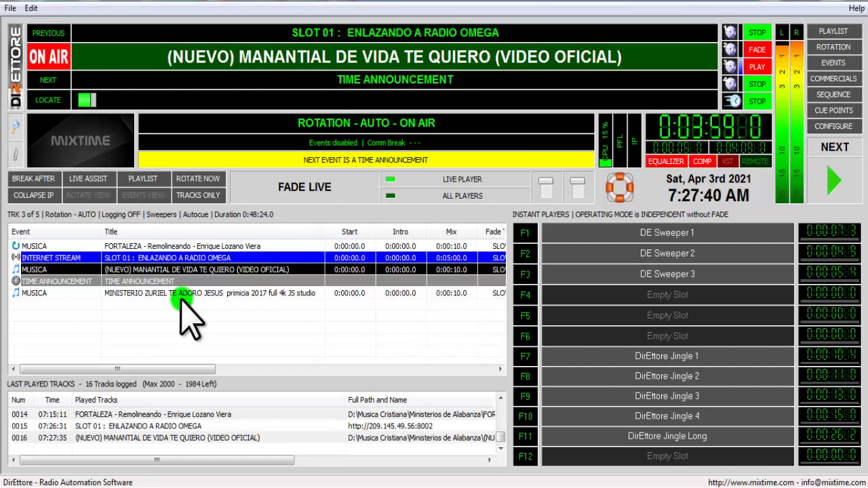
drag(97, 100, 690, 114)
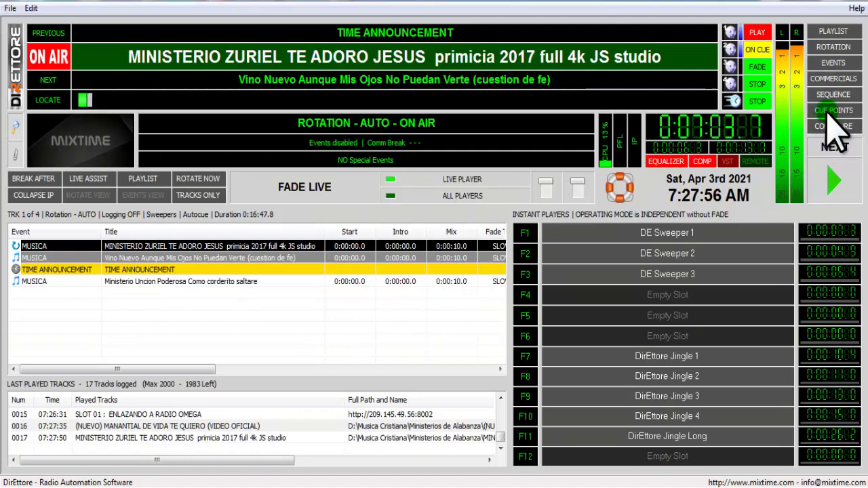
- Reschedule the existing STREAM SLOT 01 event to start at 07:30:30, keeping its other settings, and accept the modified events list
click(834, 48)
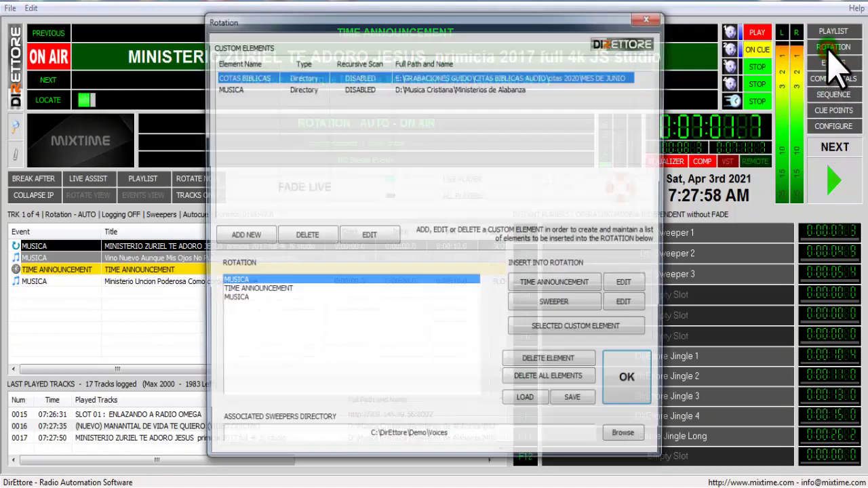
click(649, 17)
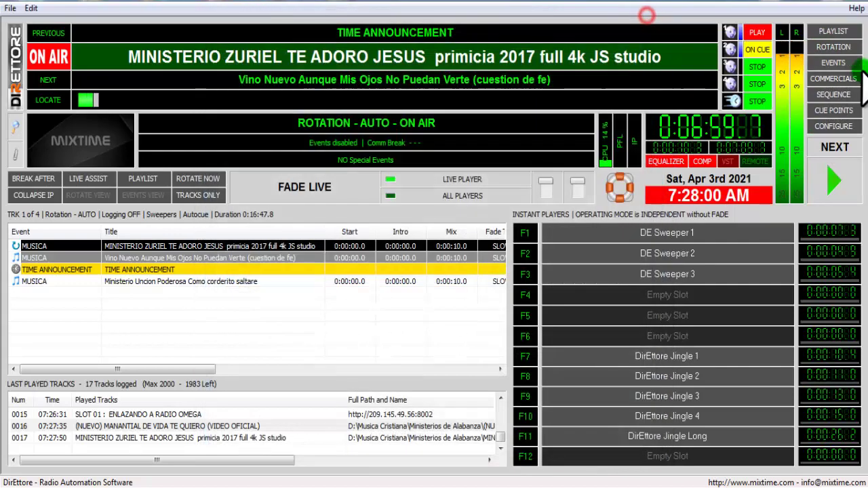
click(833, 62)
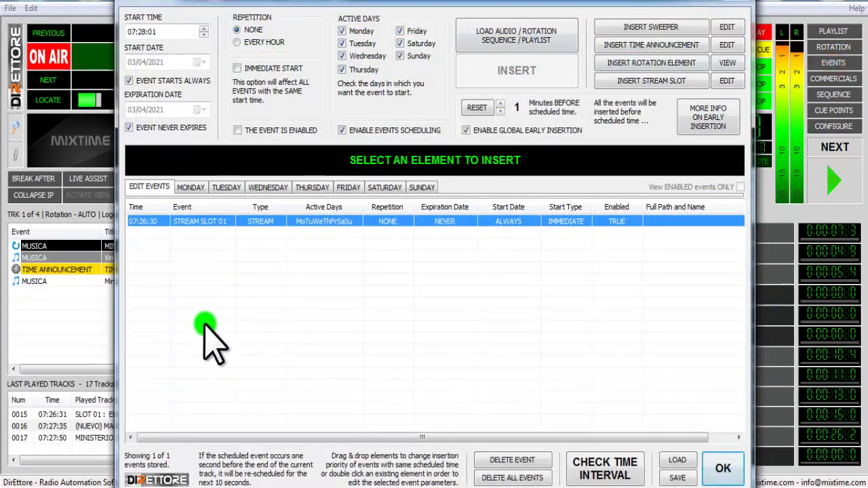
double_click(299, 227)
click(140, 33)
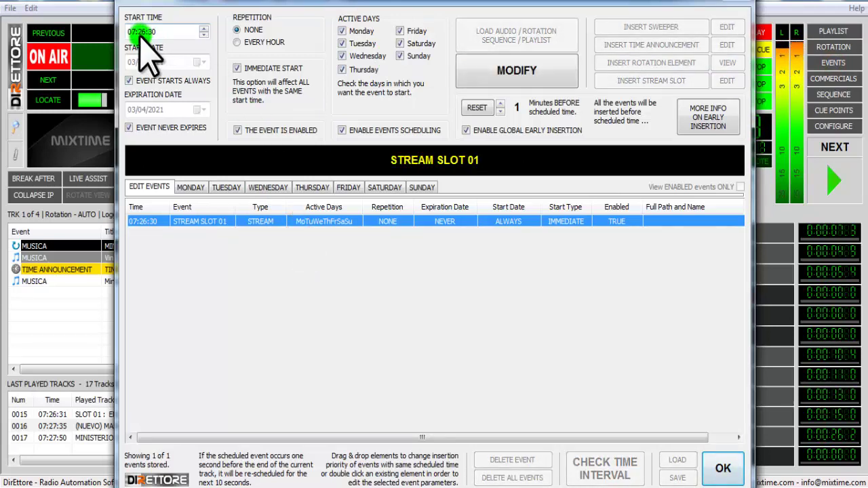
click(203, 29)
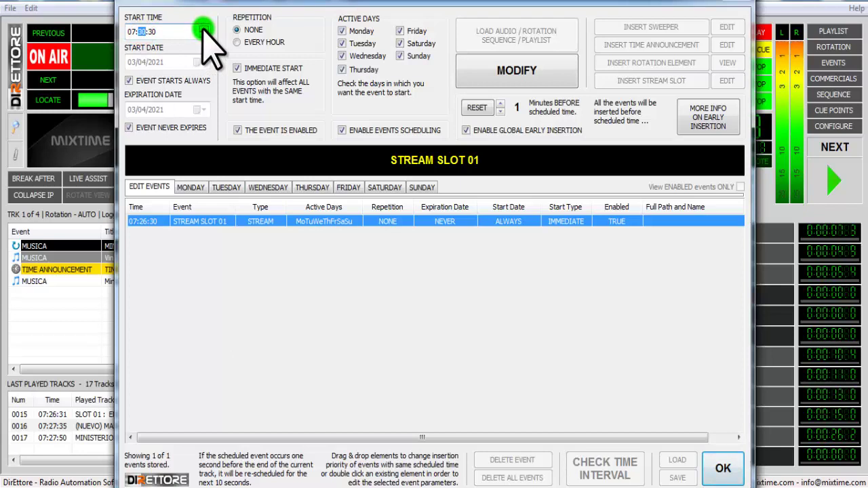
click(512, 62)
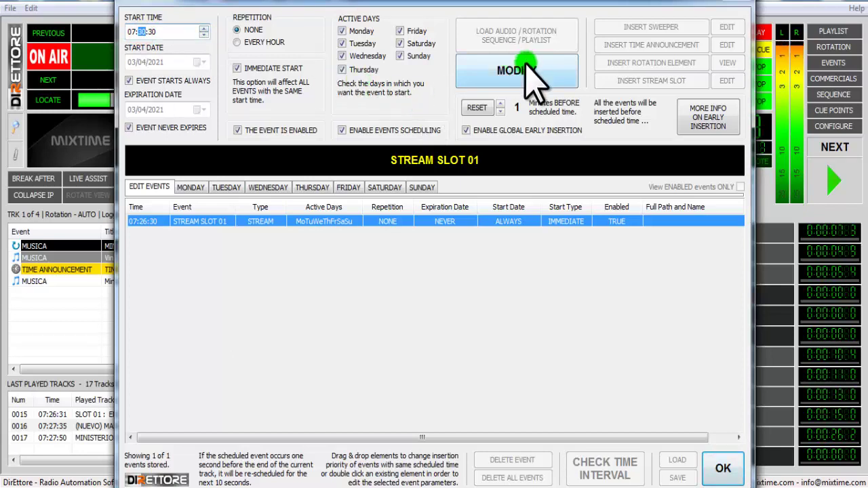
click(406, 87)
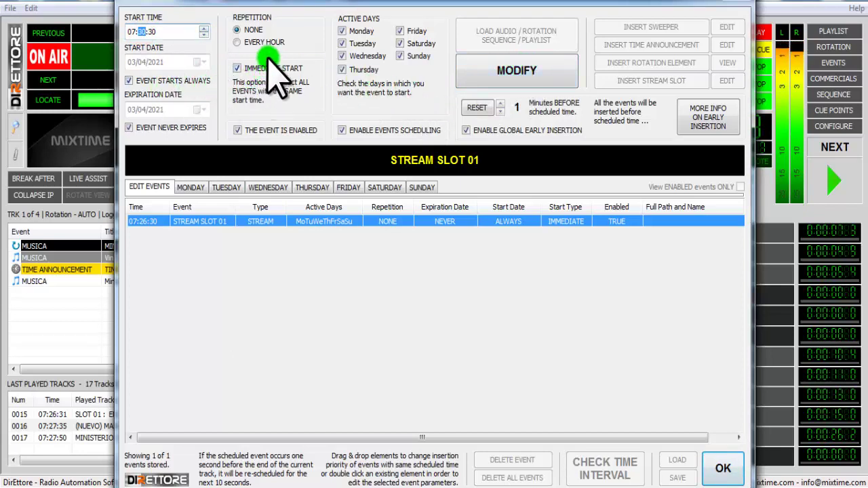
click(512, 76)
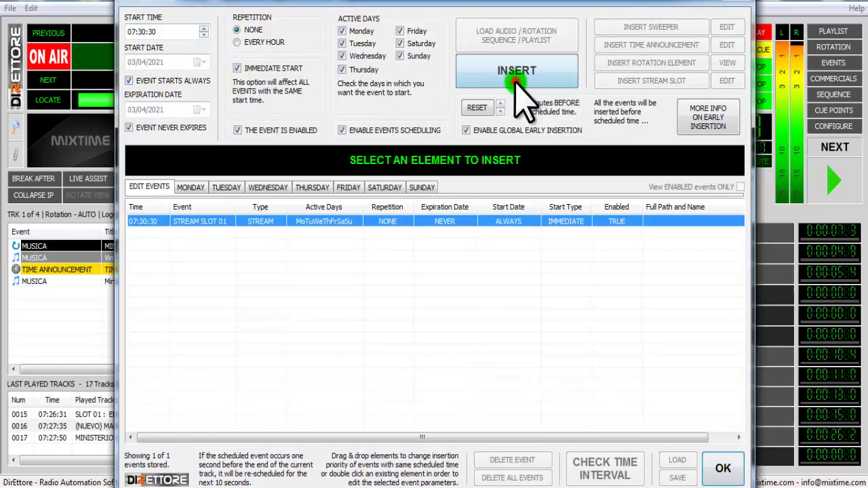
click(720, 468)
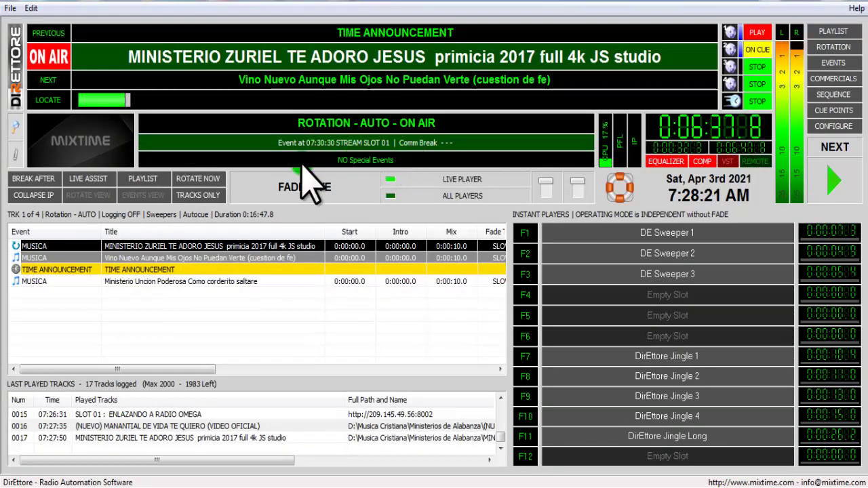
click(71, 259)
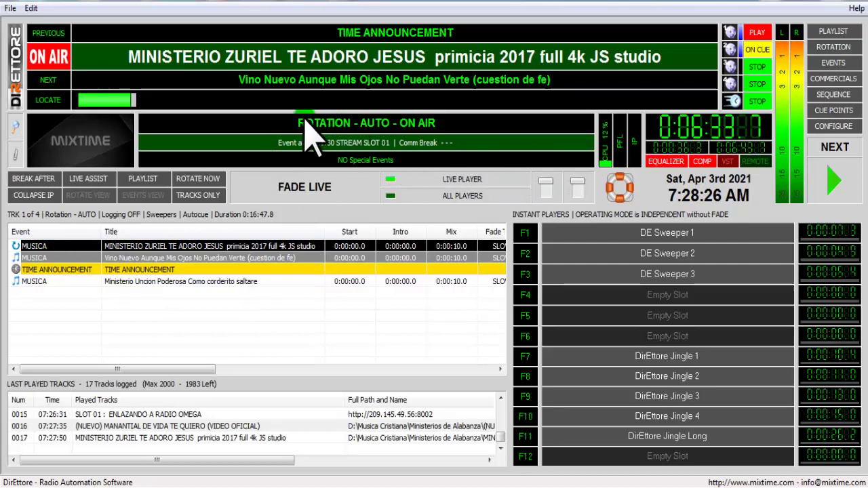
click(381, 184)
click(349, 281)
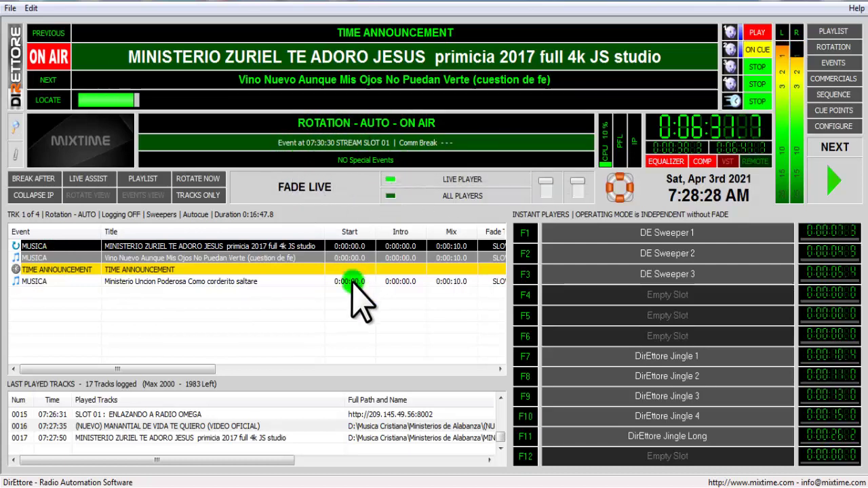